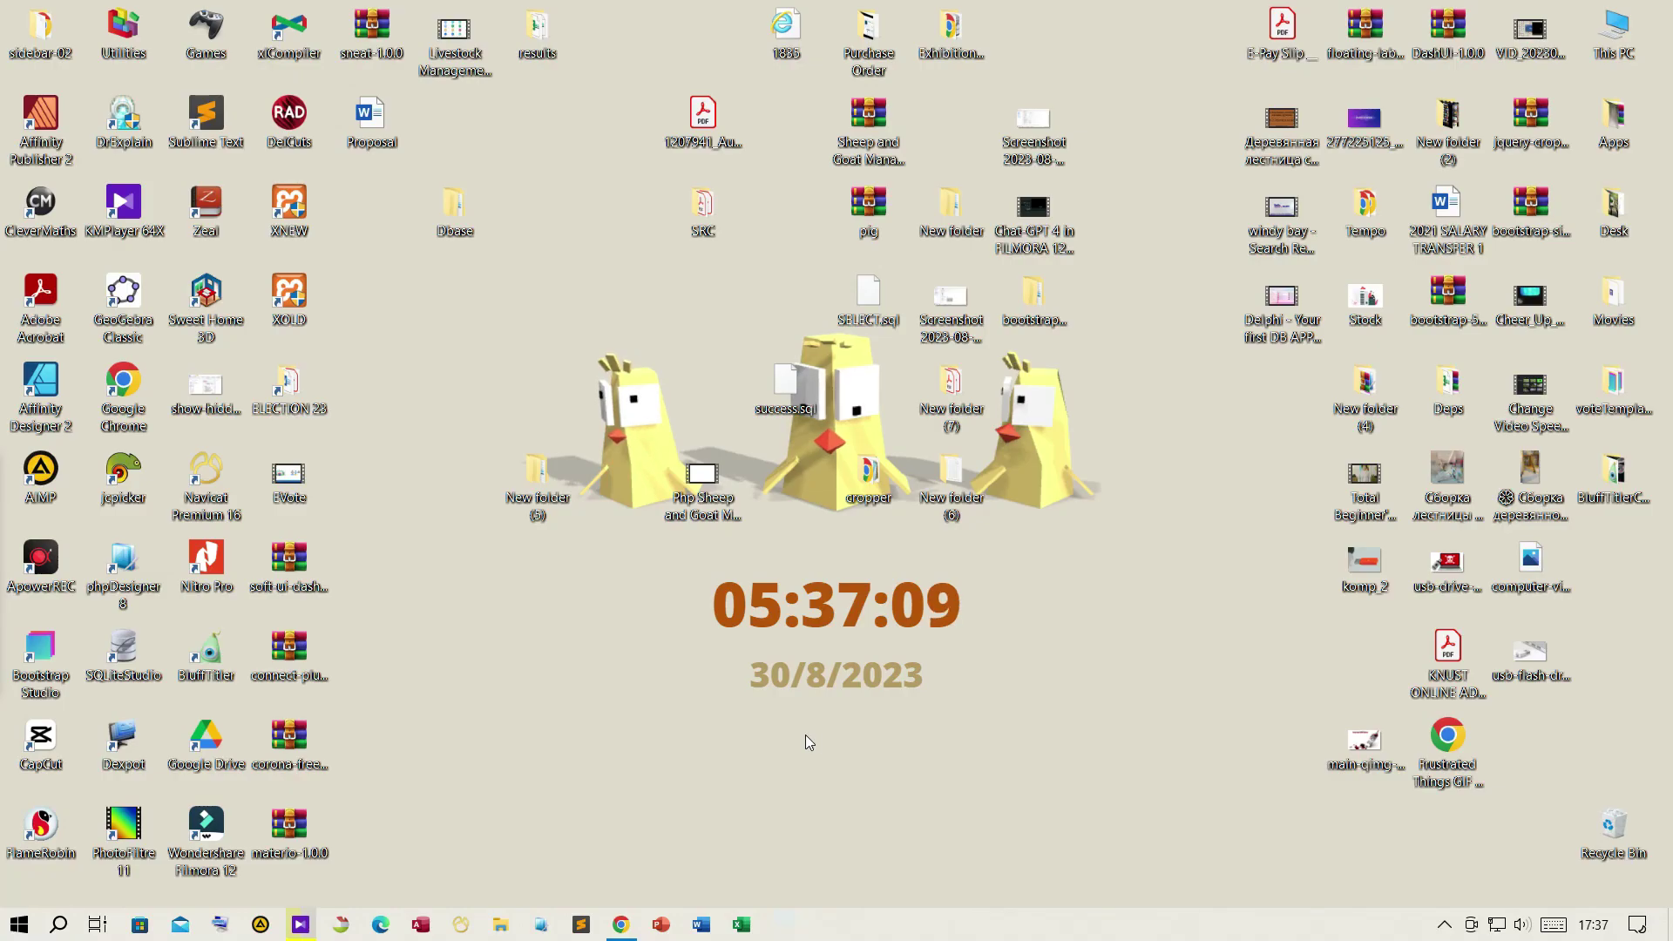
Open the New Volume (I:) drive from This PC in File Explorer and select the shortcut inside it
left_click(503, 927)
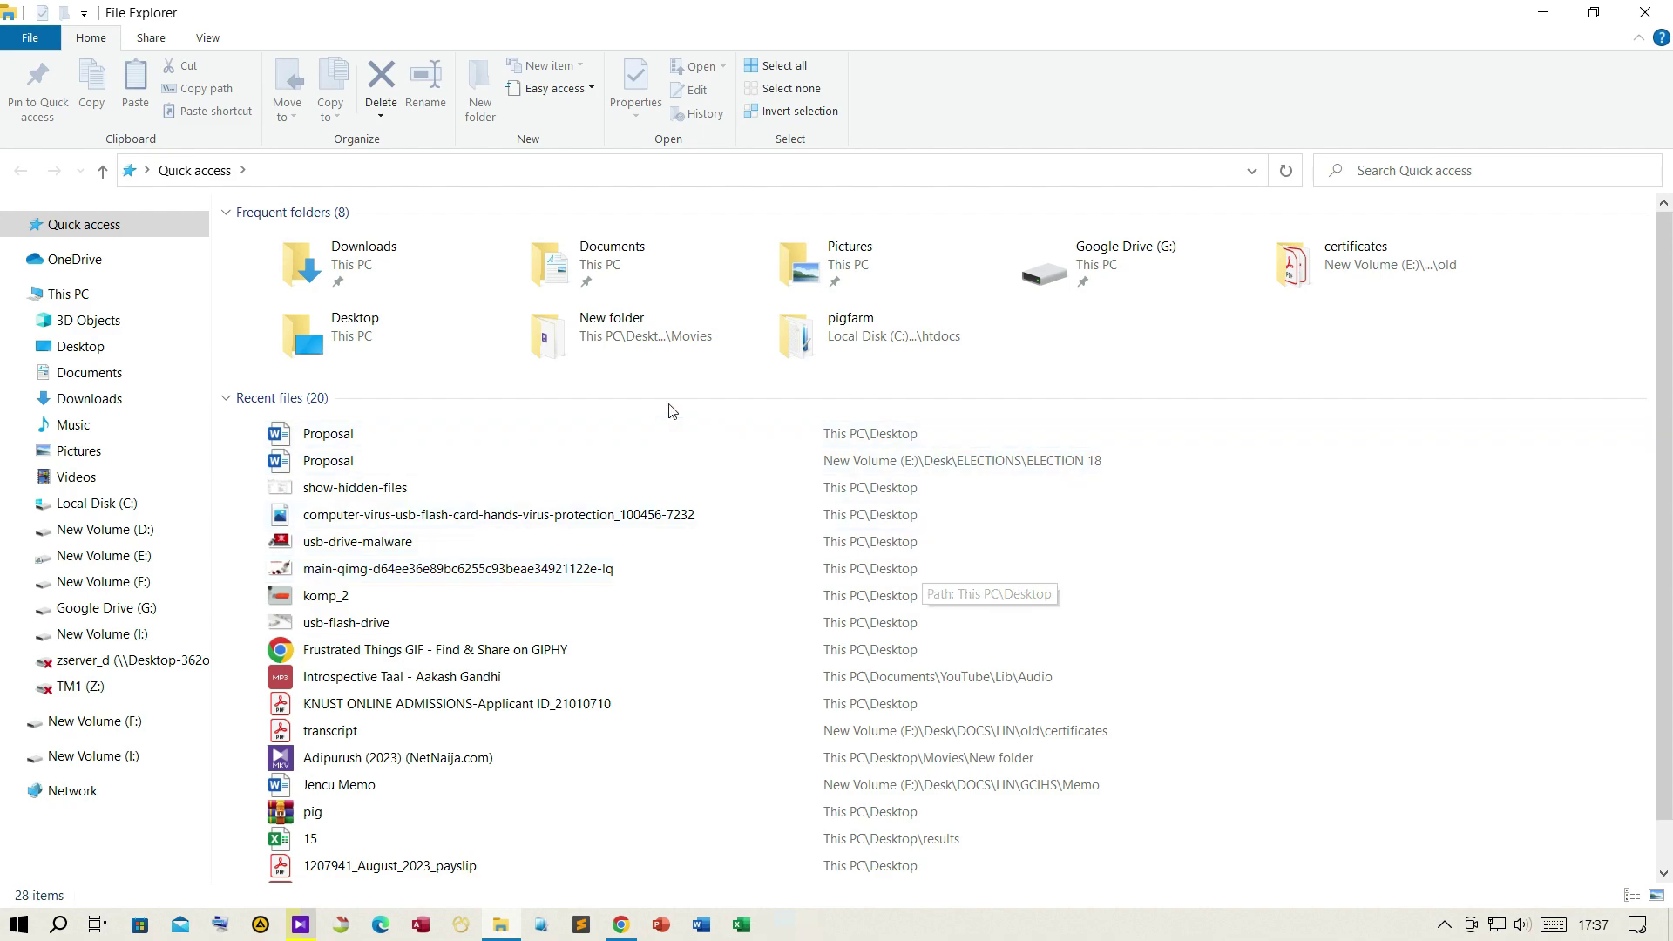
left_click(82, 299)
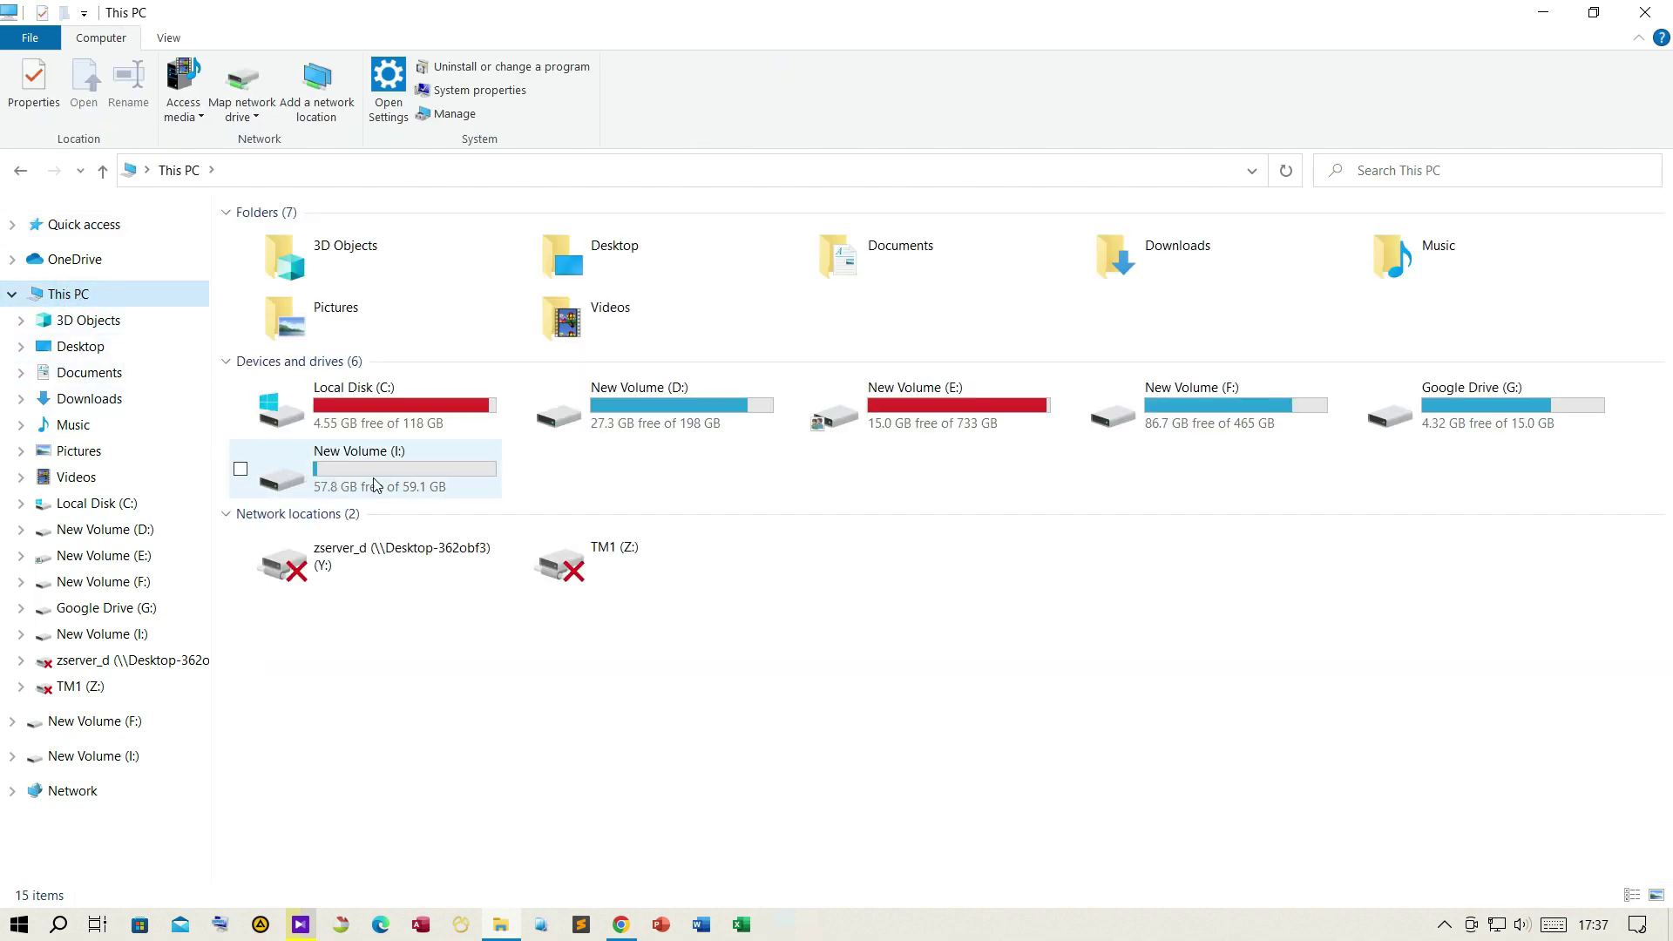
left_click(425, 485)
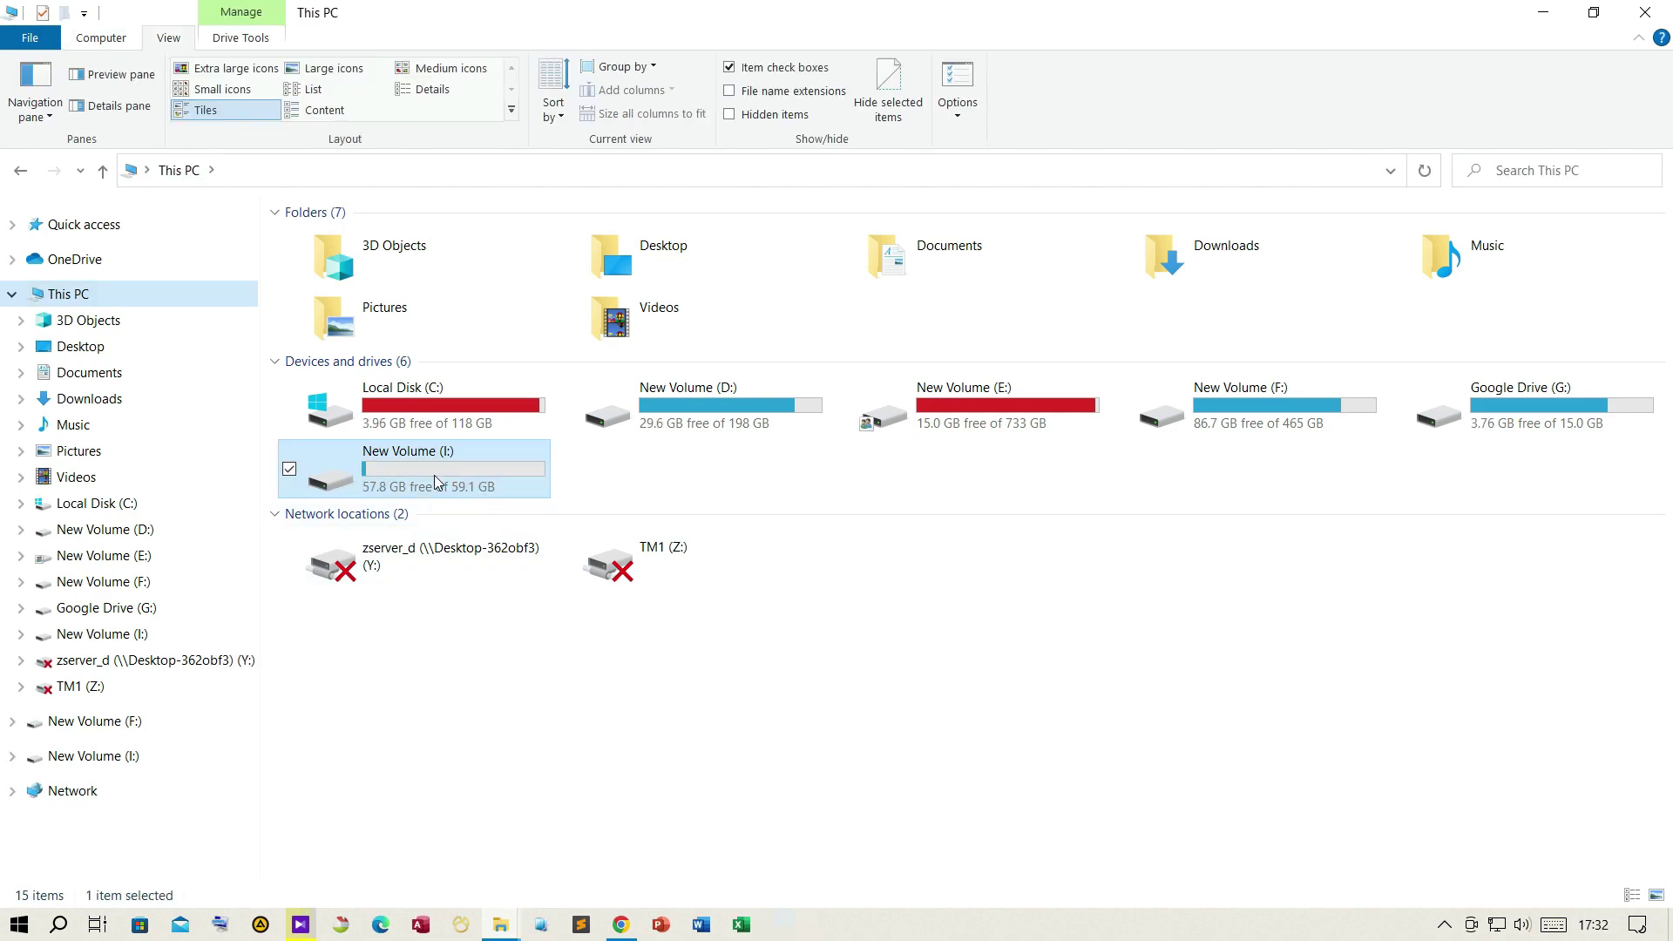
left_click(435, 486)
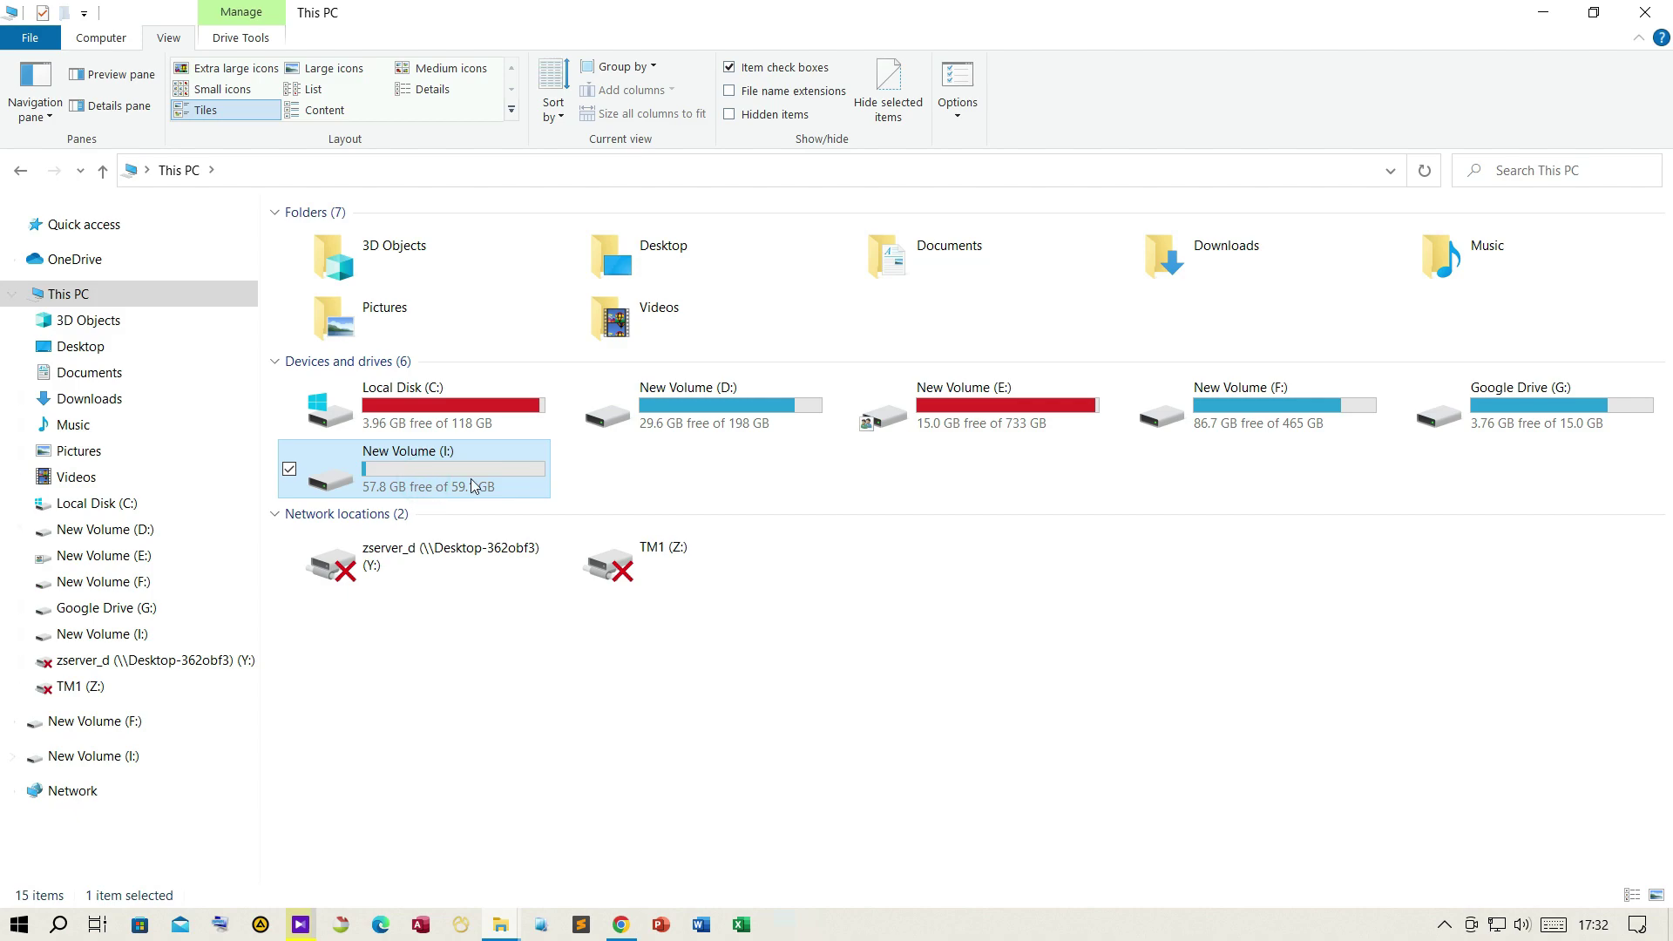
double_click(448, 475)
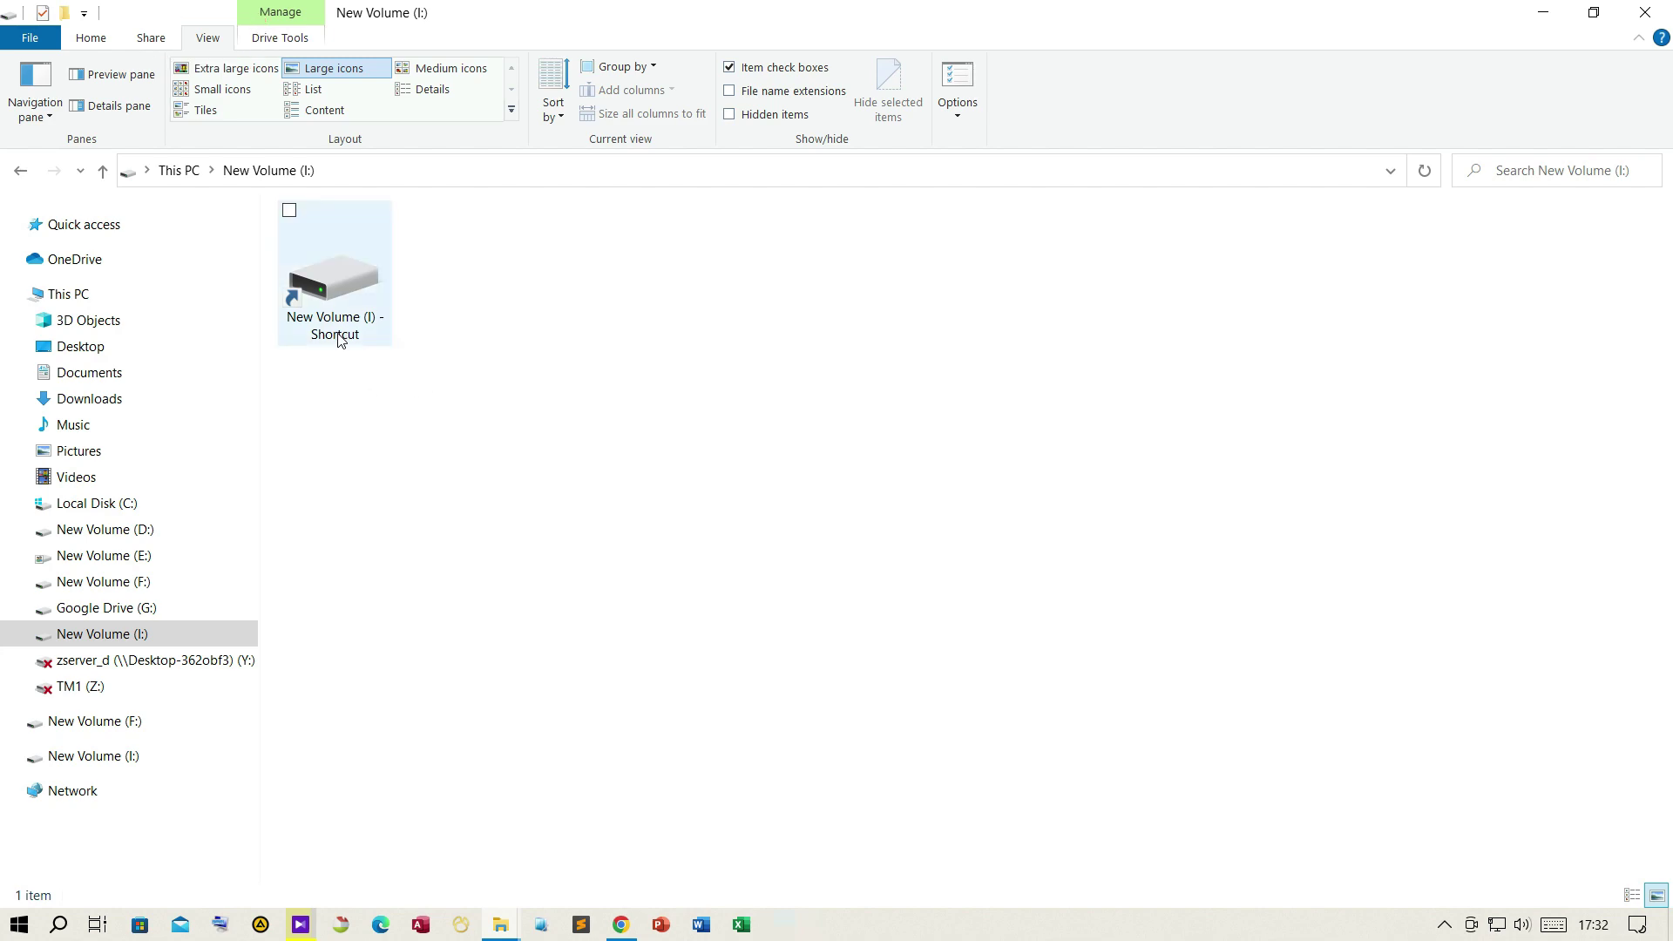
left_click(376, 342)
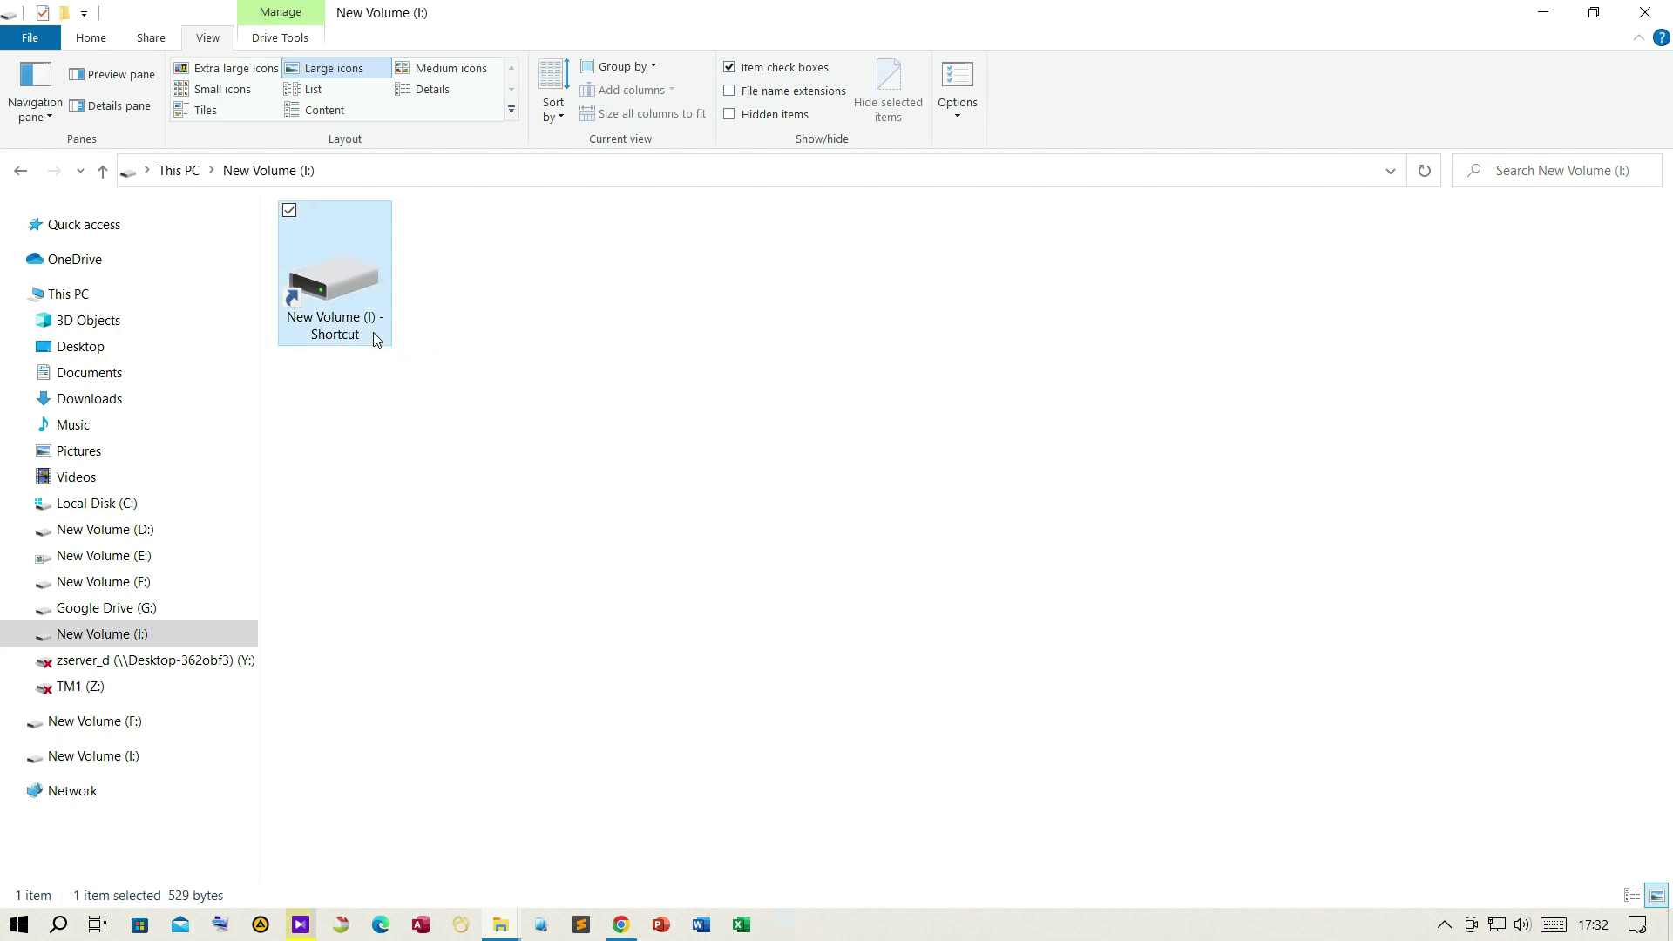
Set the folder options to show hidden files, folders, and drives and to stop hiding protected operating system files
left_click(958, 120)
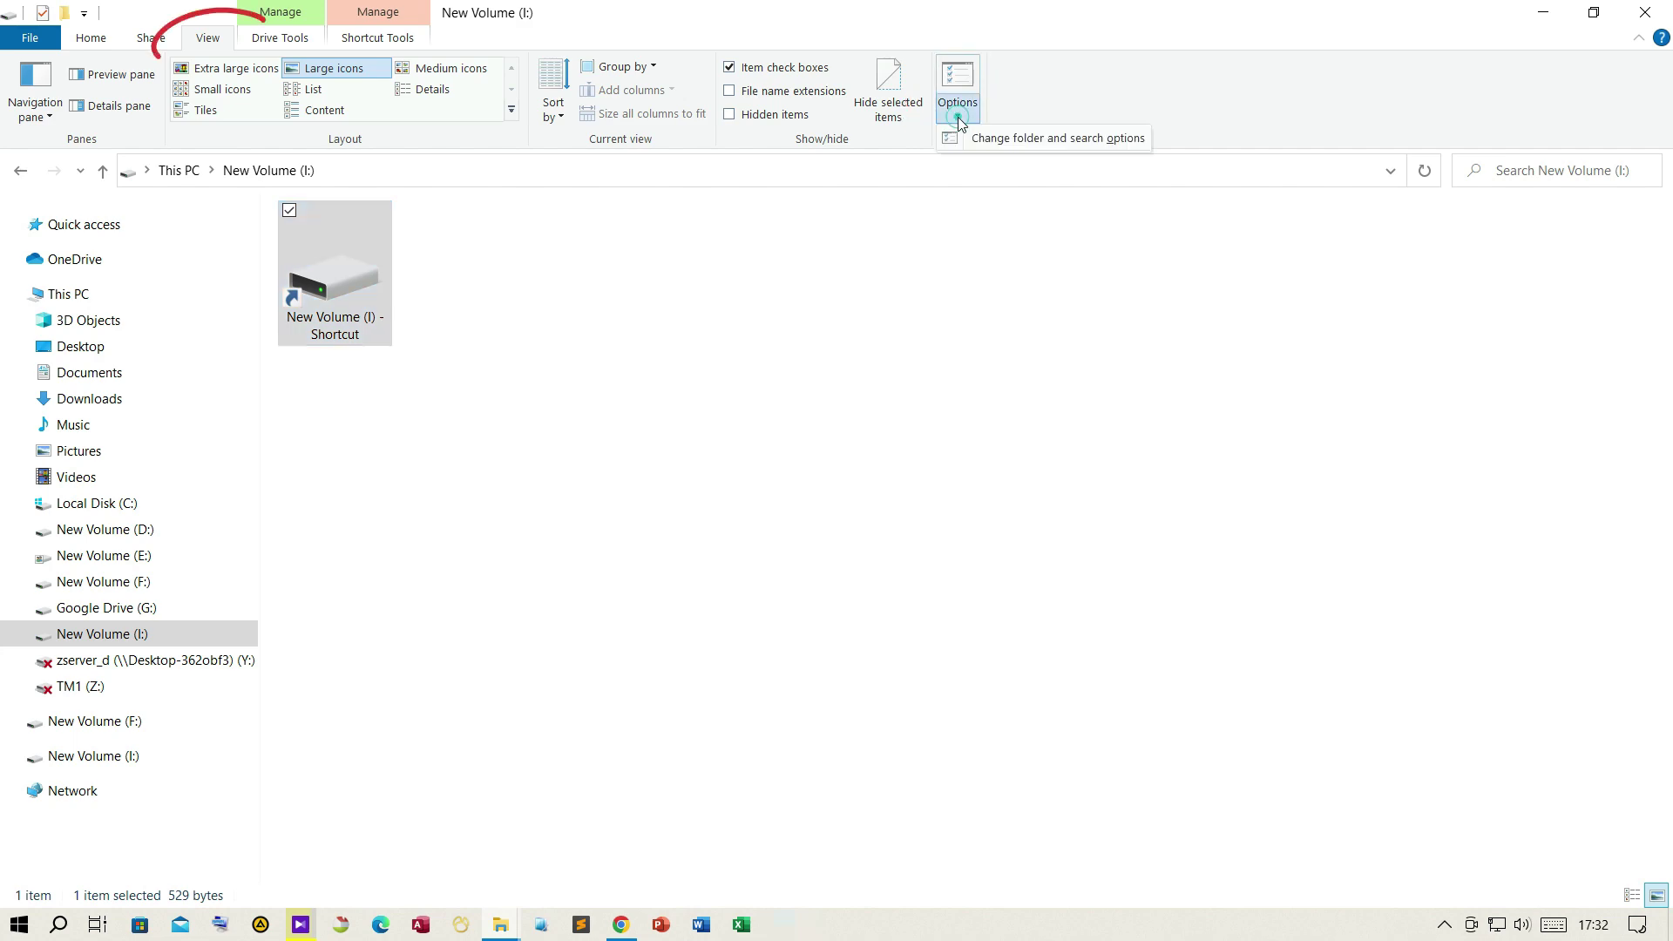
left_click(1012, 138)
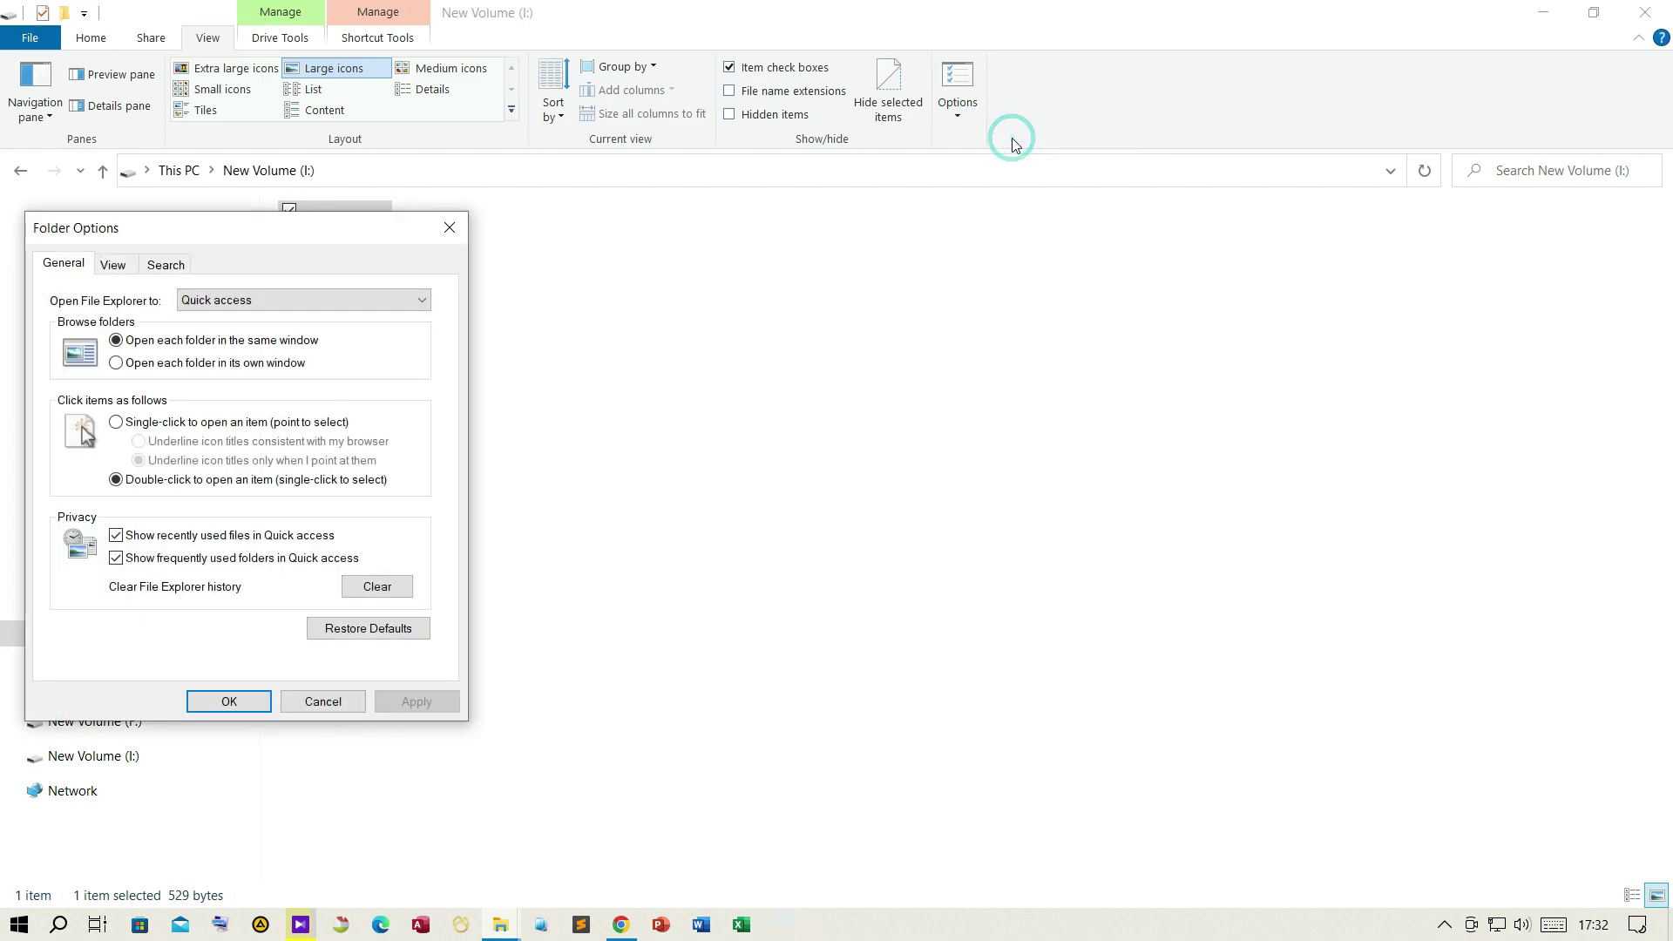
left_click_drag(311, 240, 845, 266)
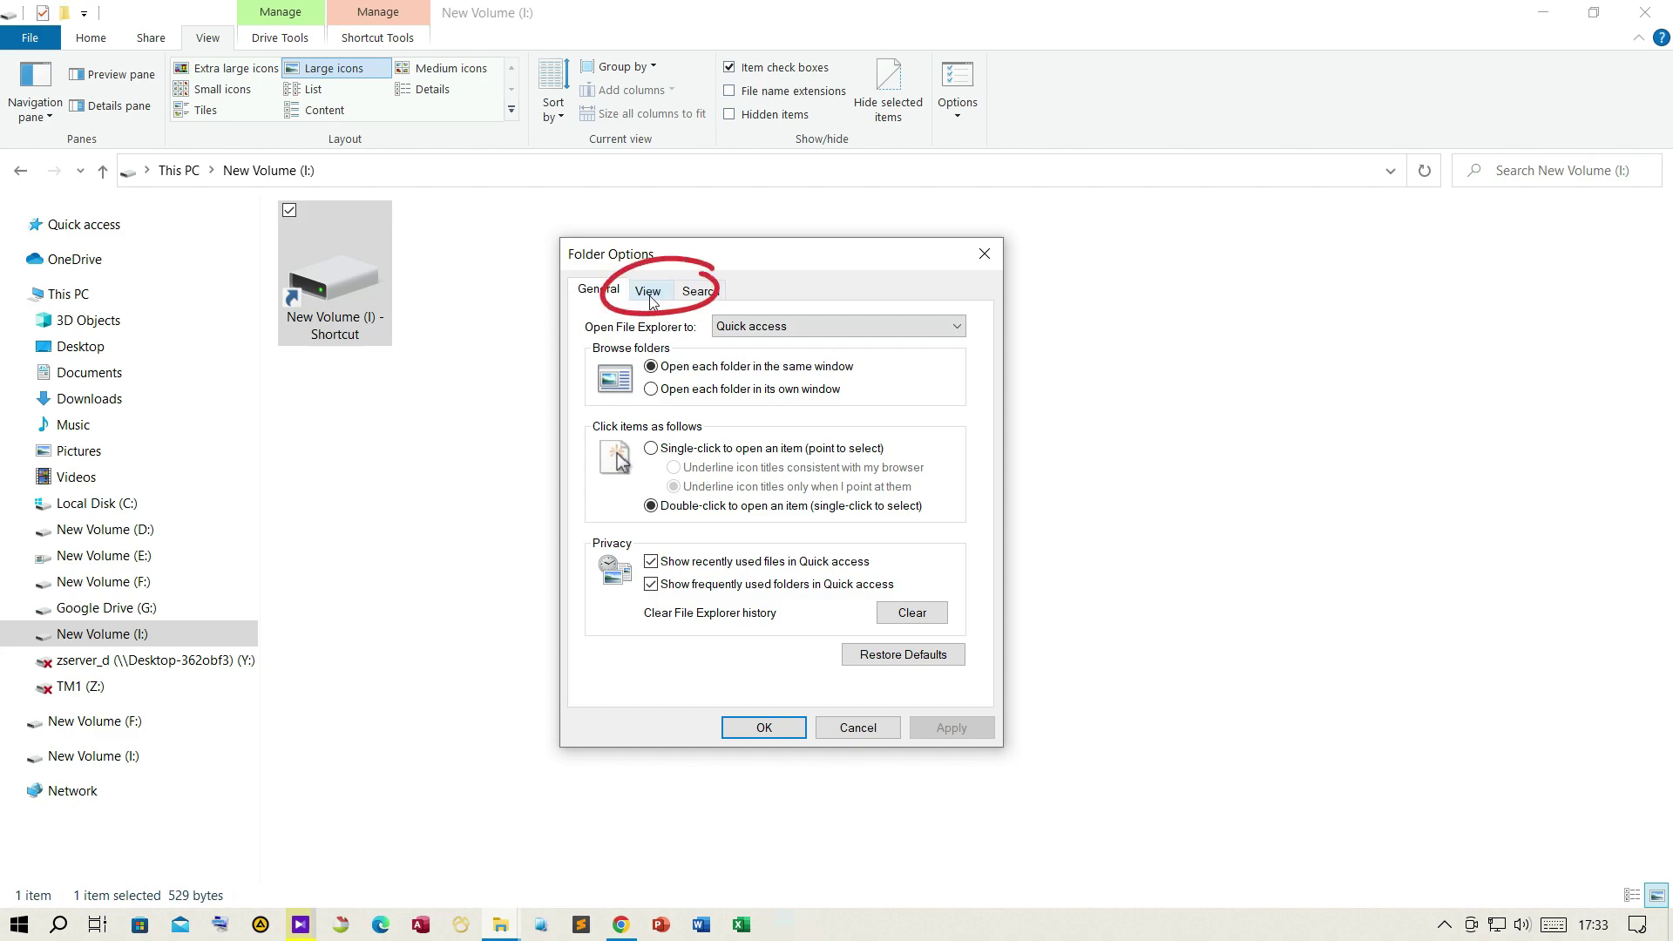
left_click(648, 293)
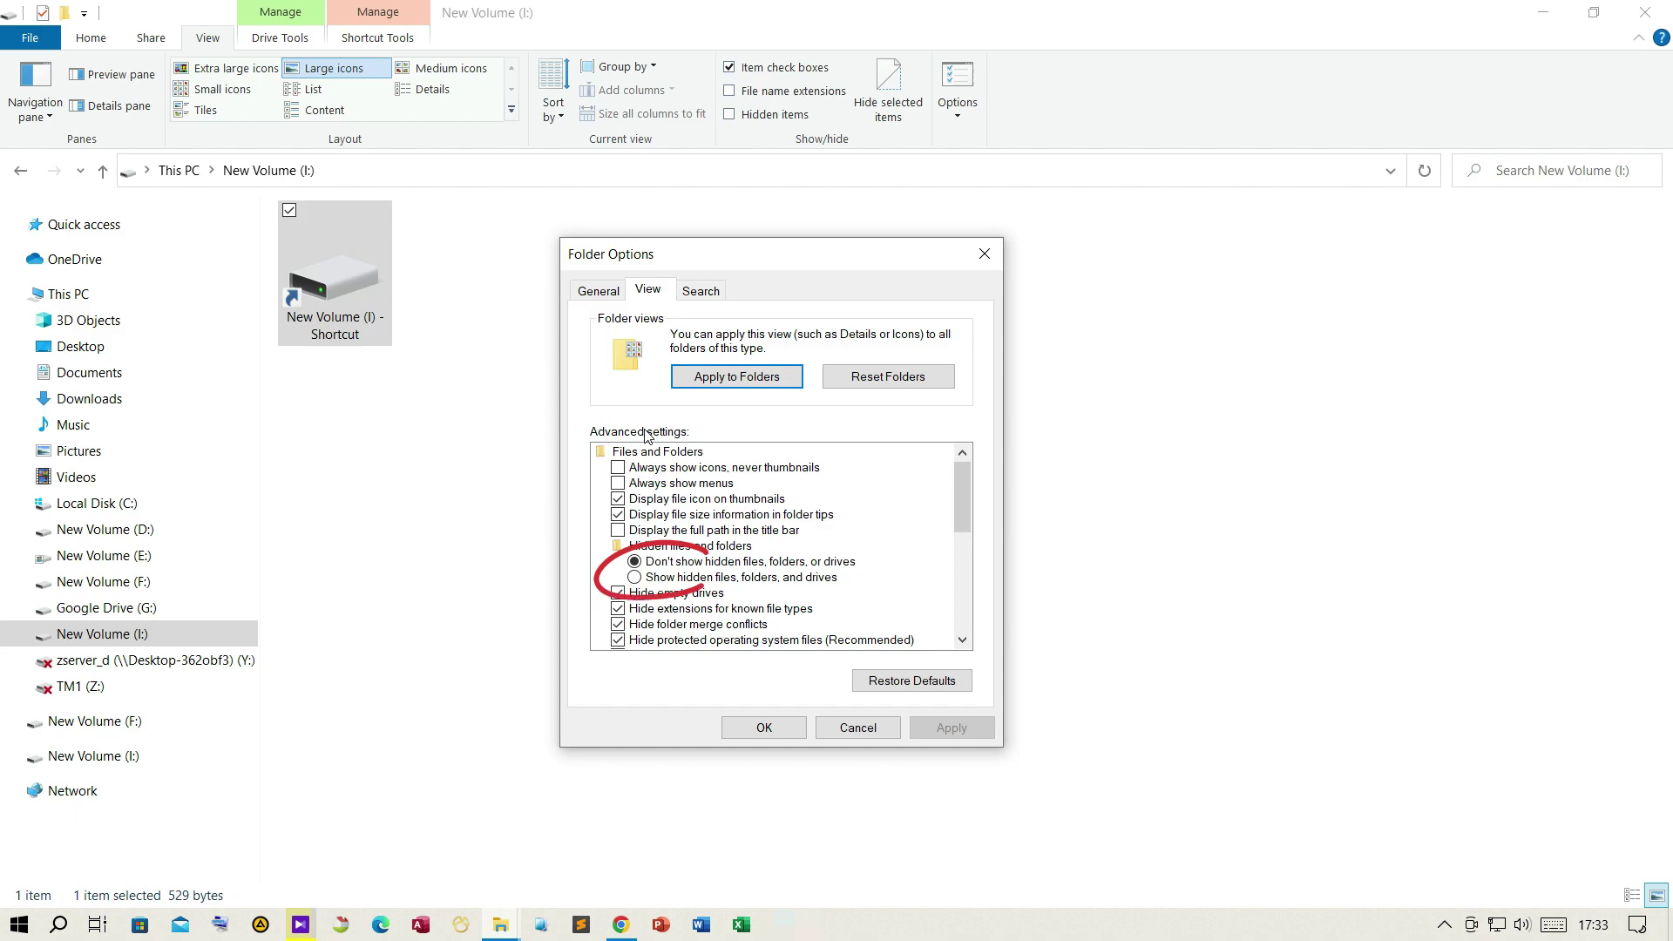
left_click(637, 579)
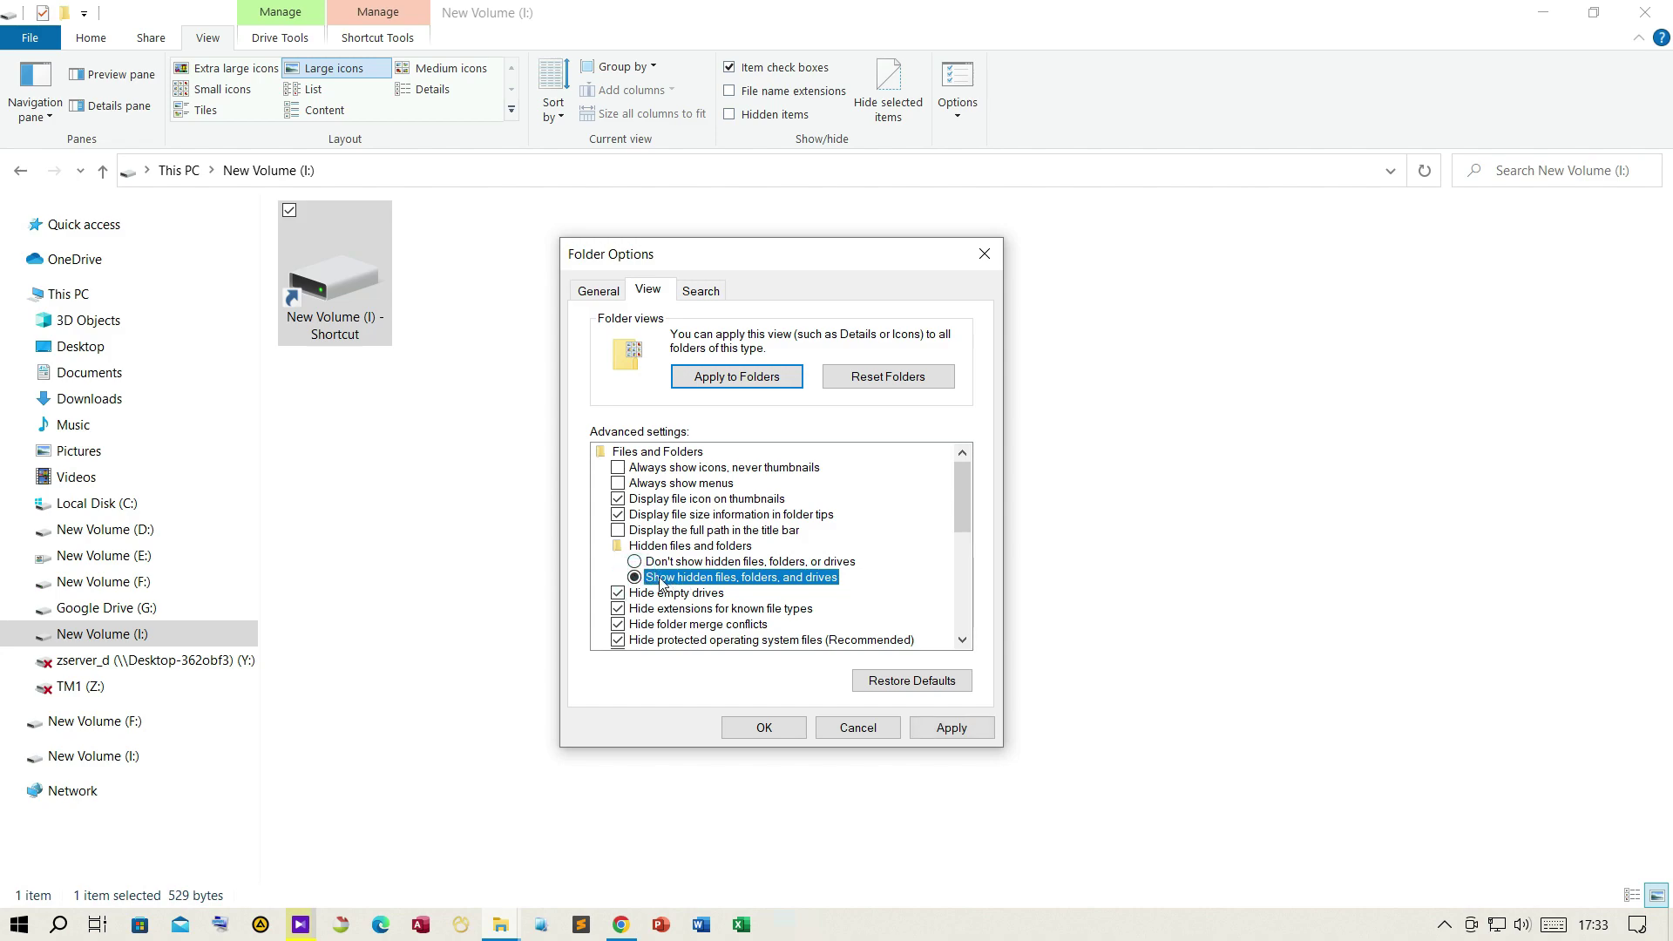
left_click(618, 641)
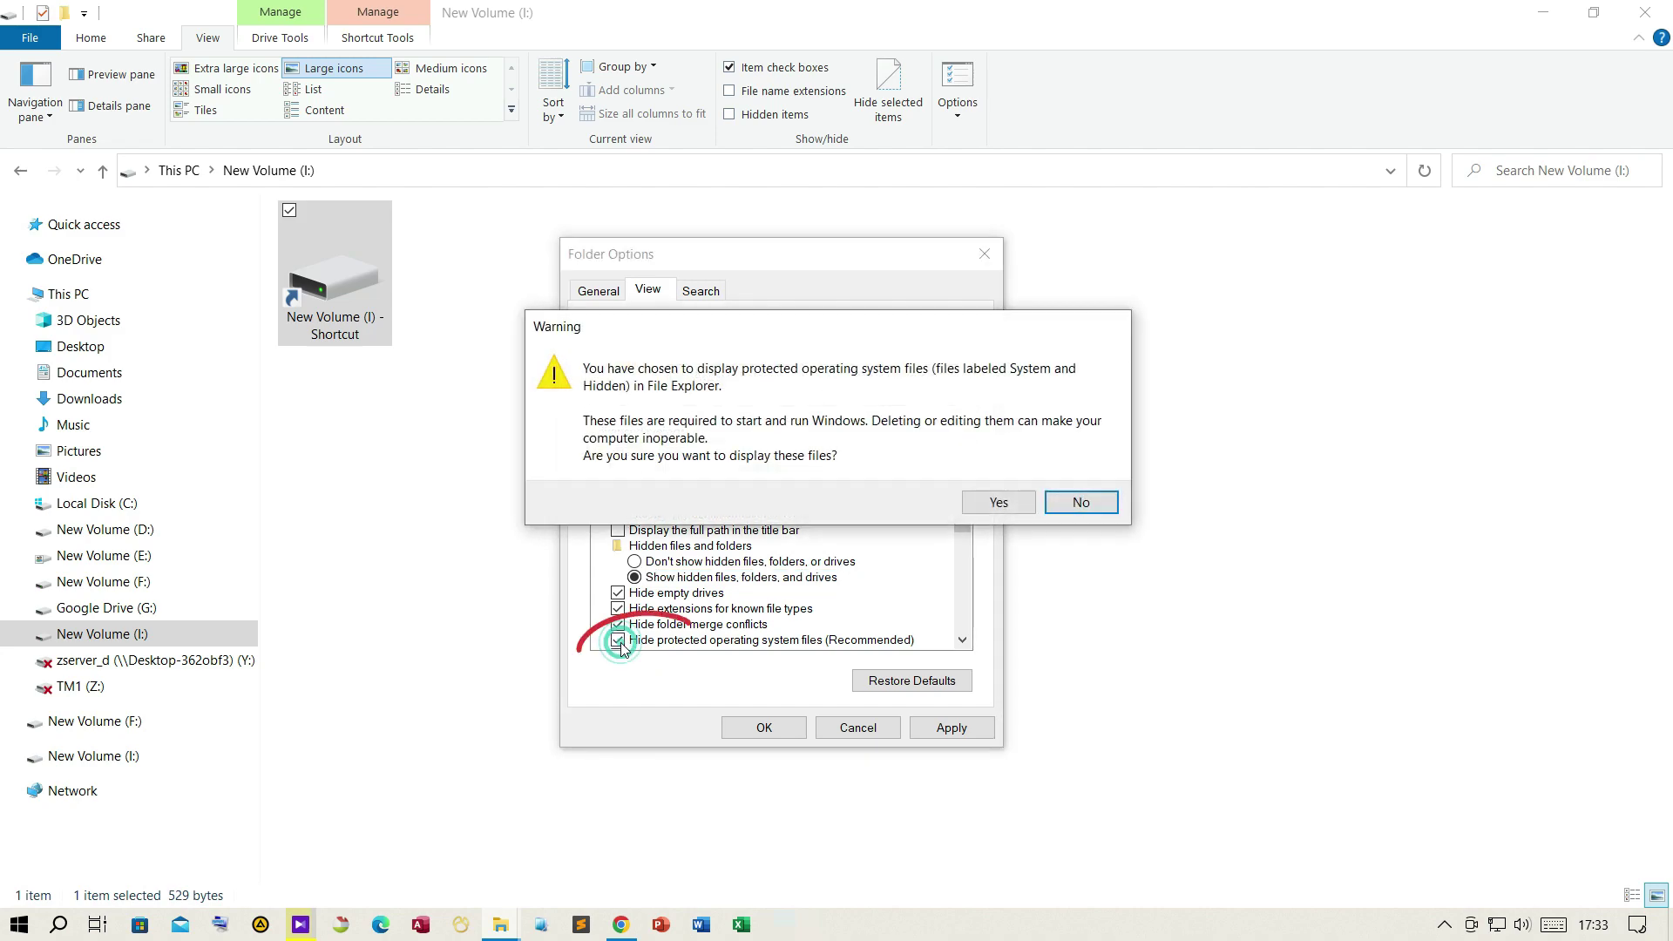
left_click(998, 503)
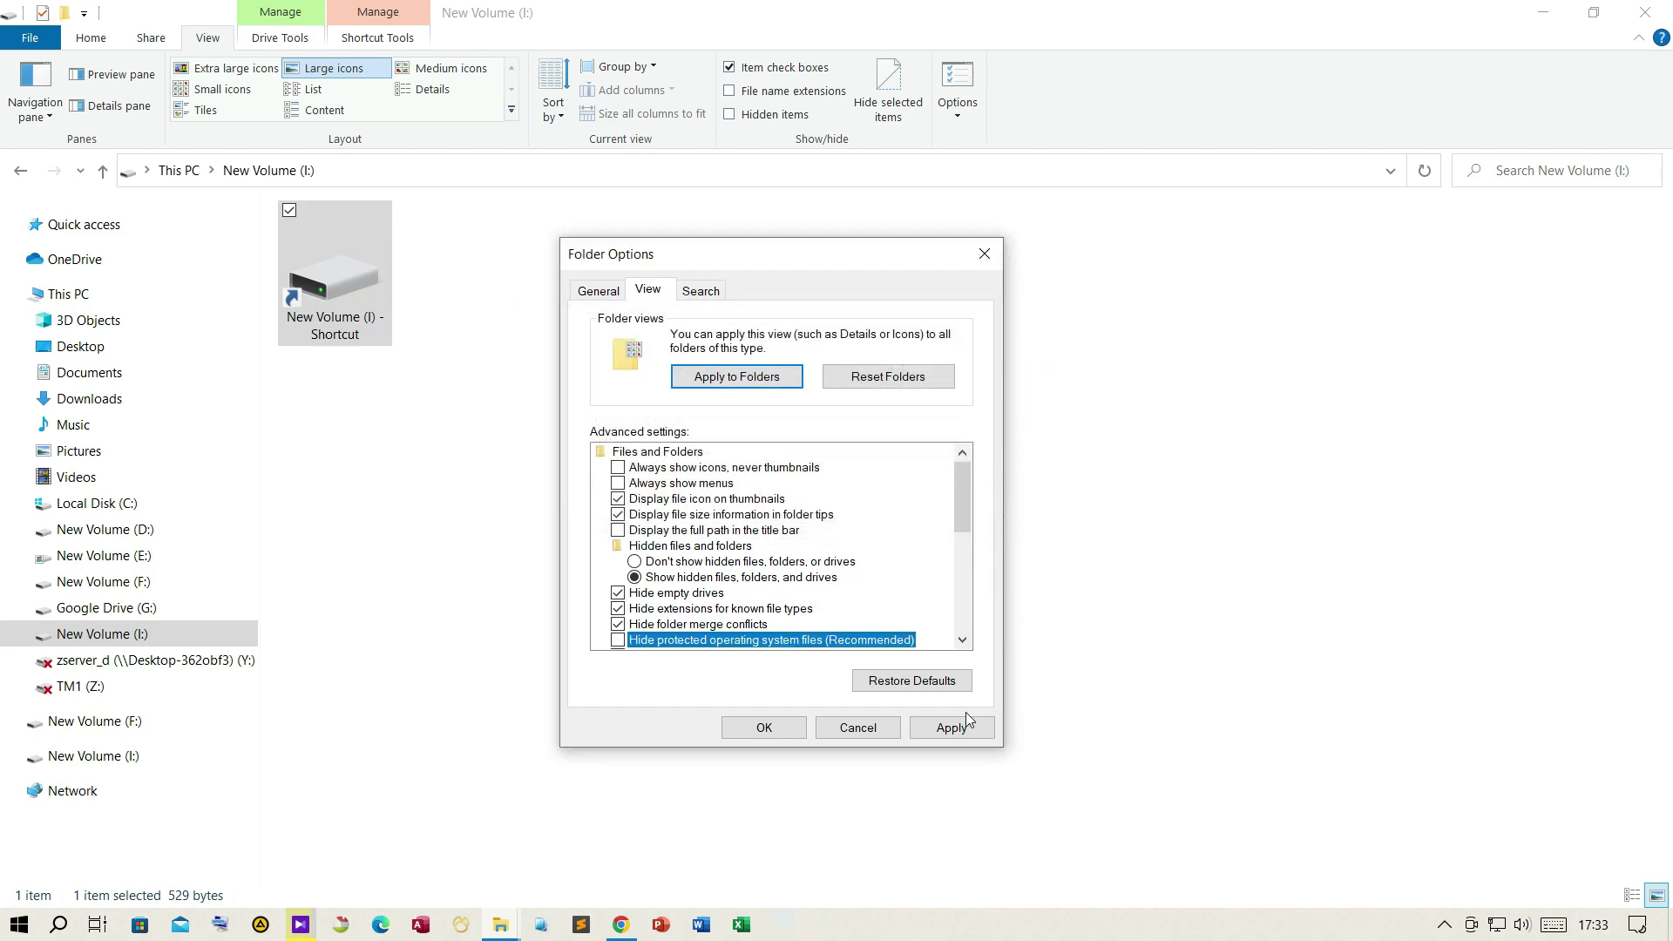
left_click(950, 728)
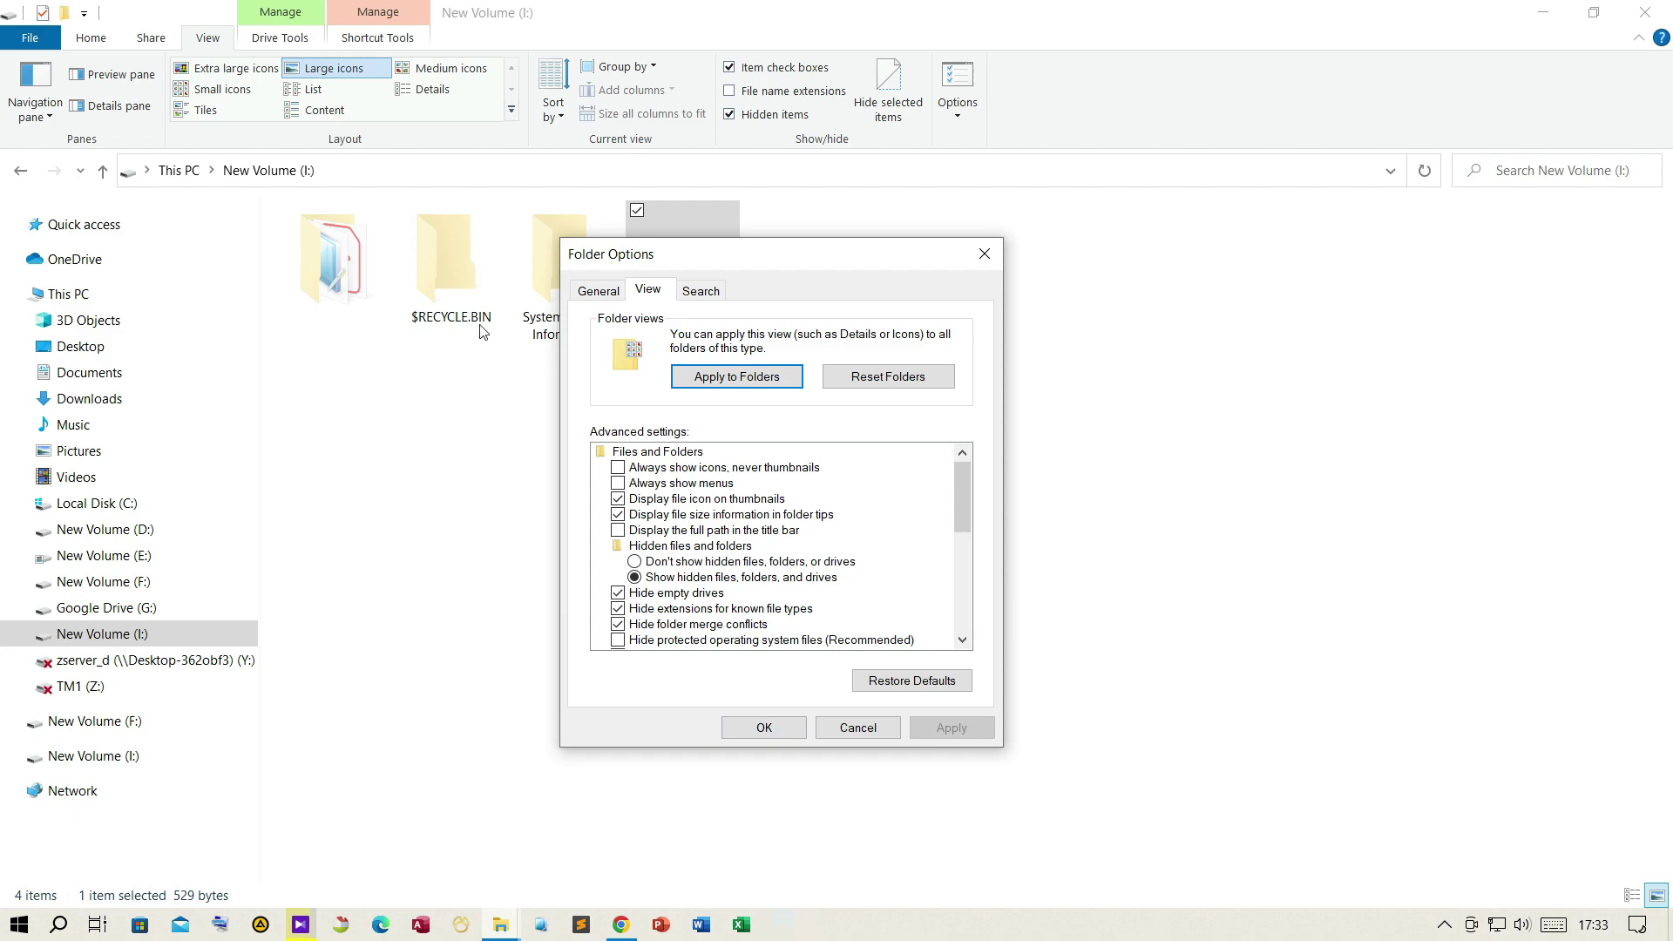
left_click(754, 729)
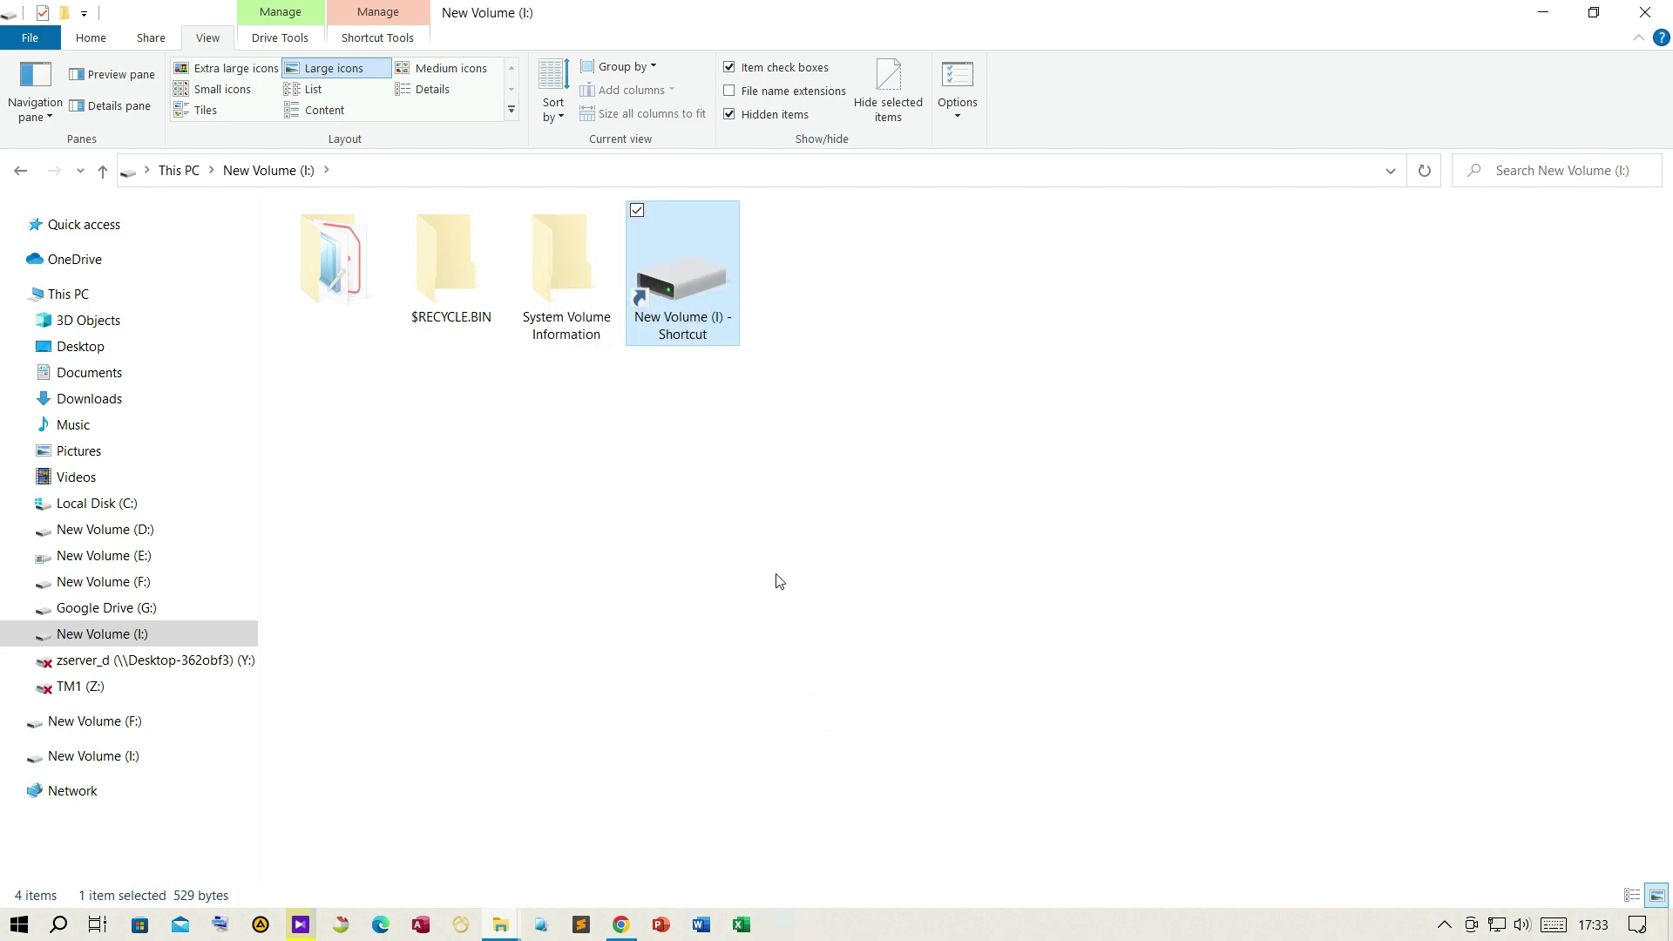
Move all contents of the unnamed hidden folder into the root of New Volume (I:) and return to that drive
double_click(349, 297)
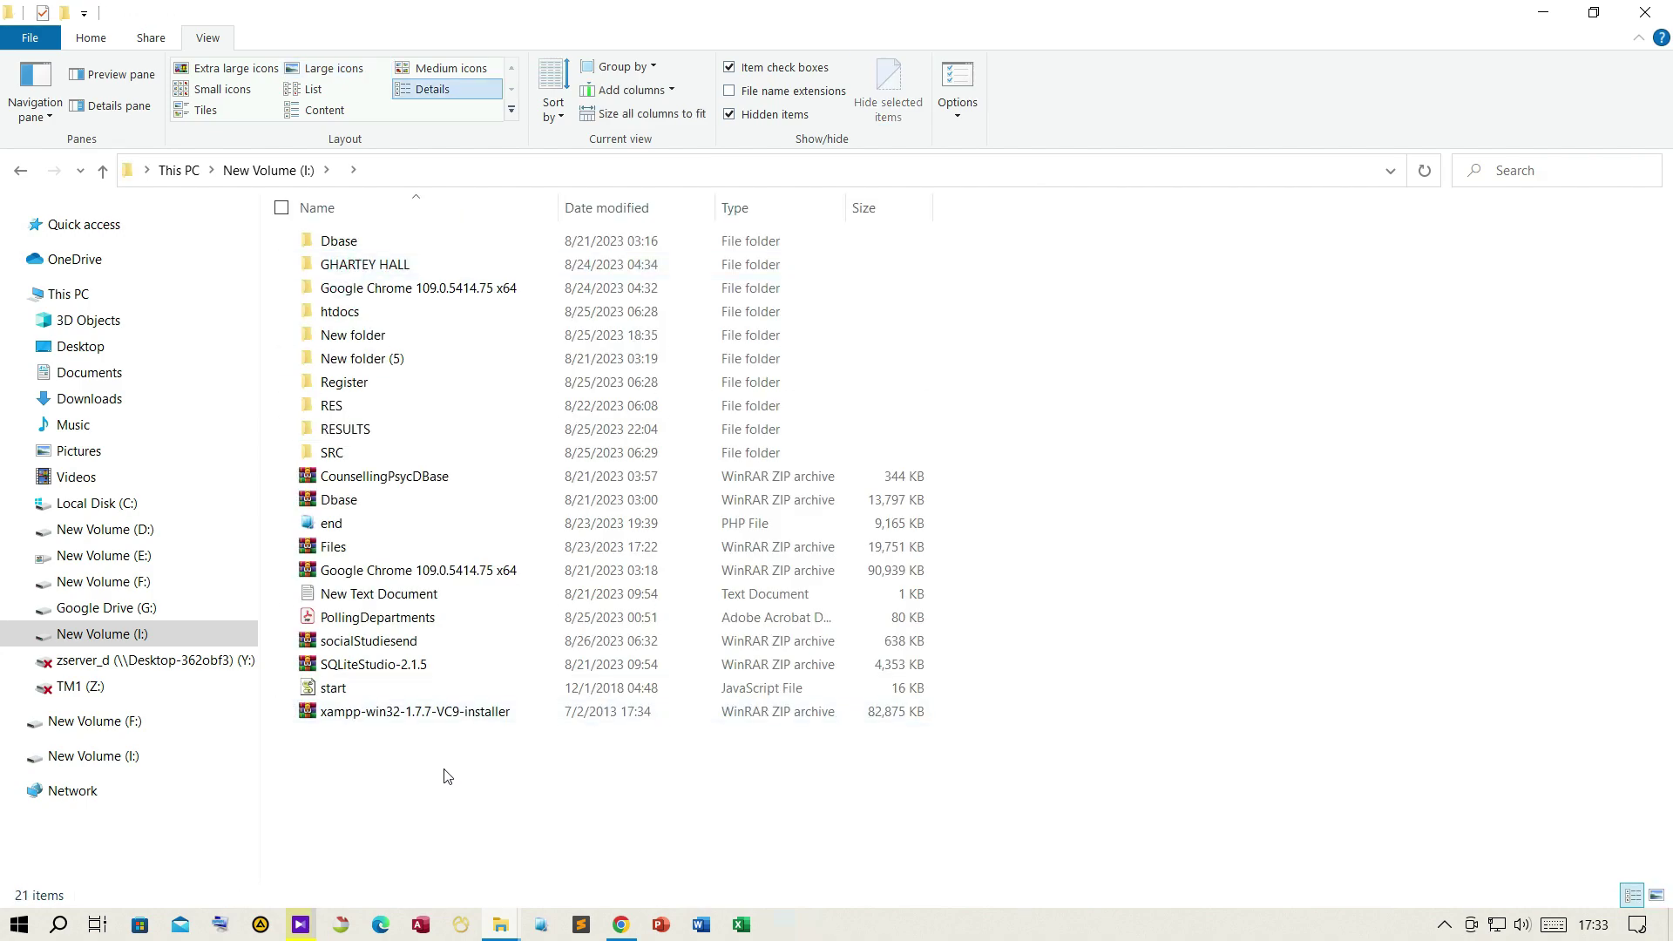
left_click_drag(330, 772, 290, 179)
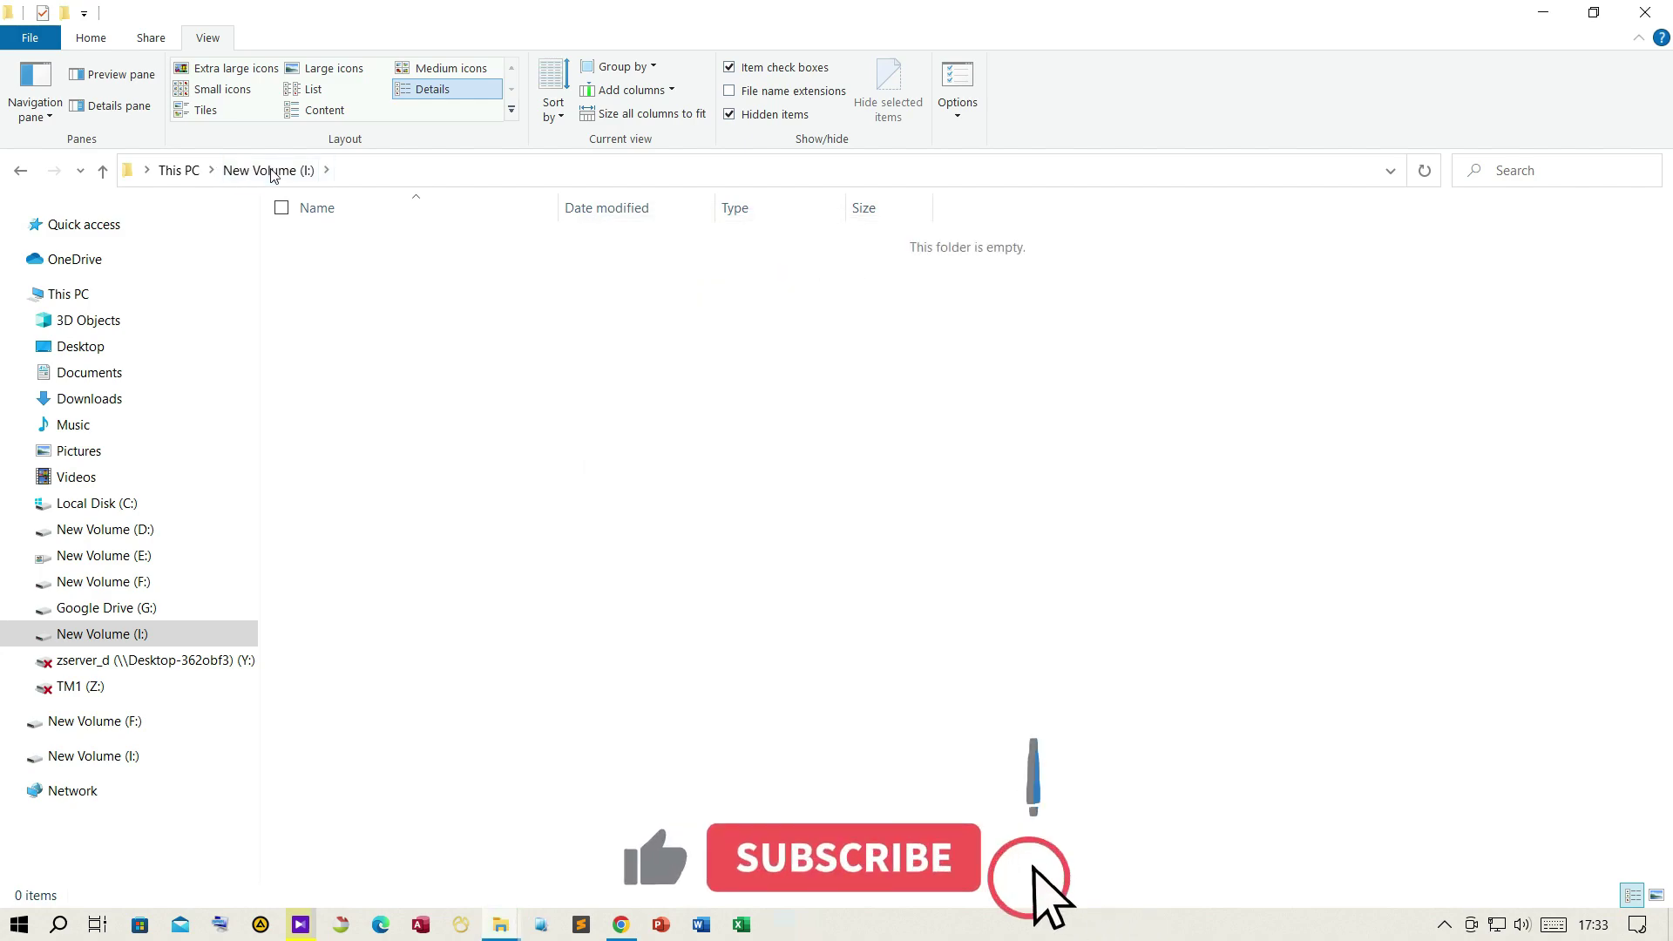
left_click(272, 170)
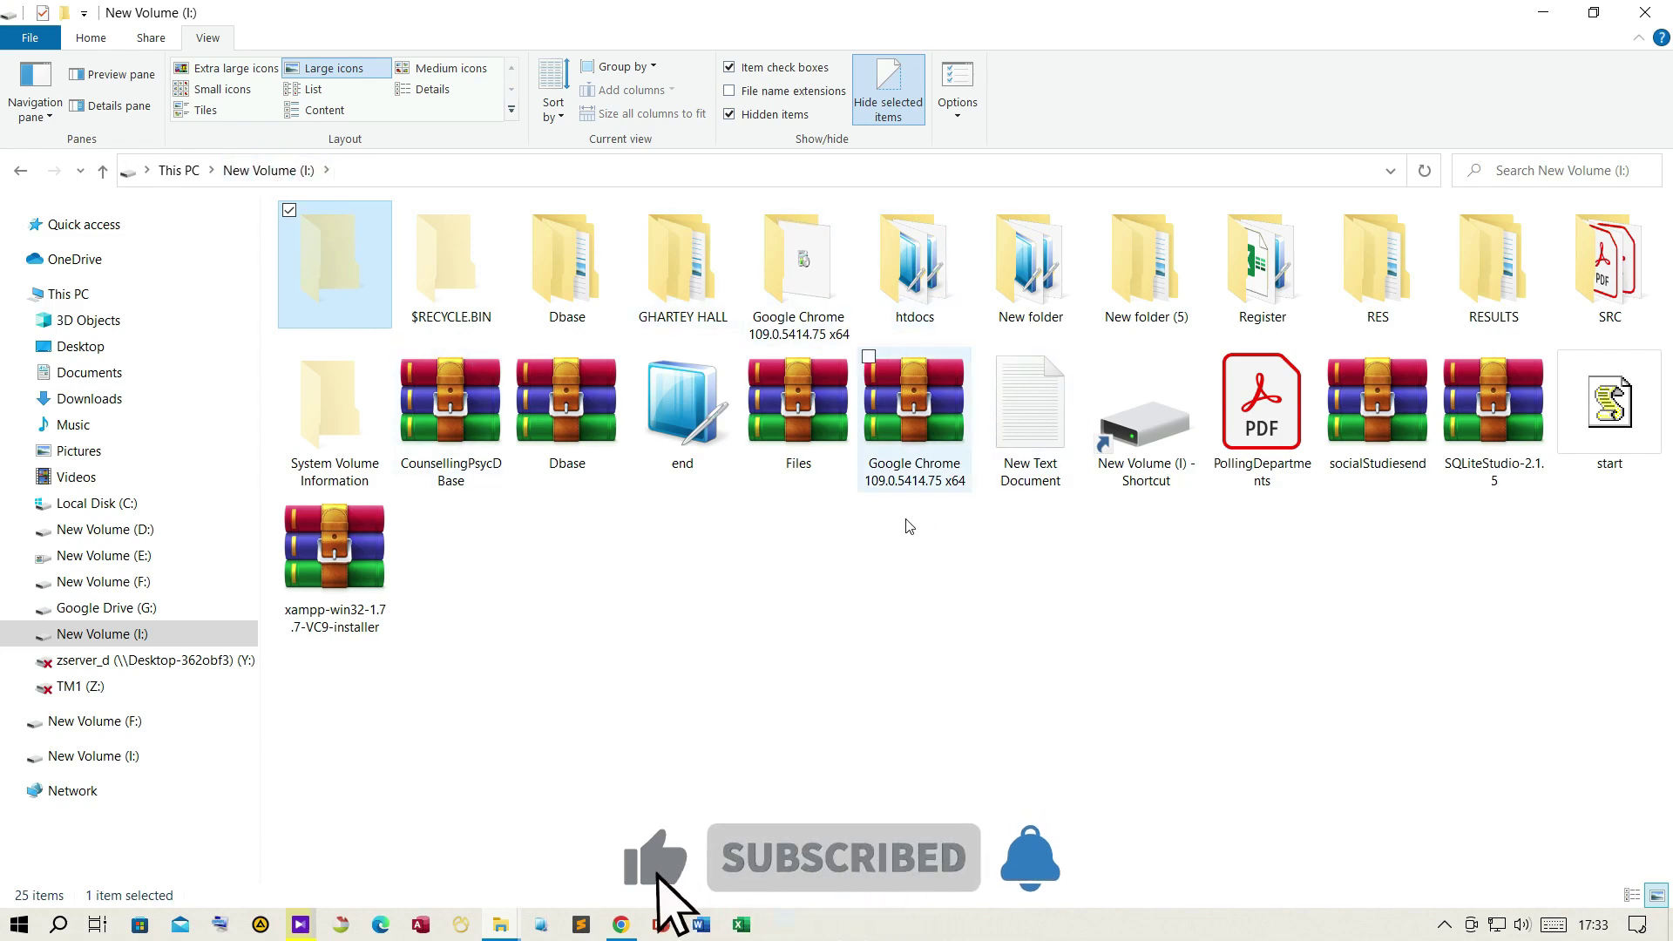
Delete the emptied unnamed folder from New Volume (I:)
right_click(312, 255)
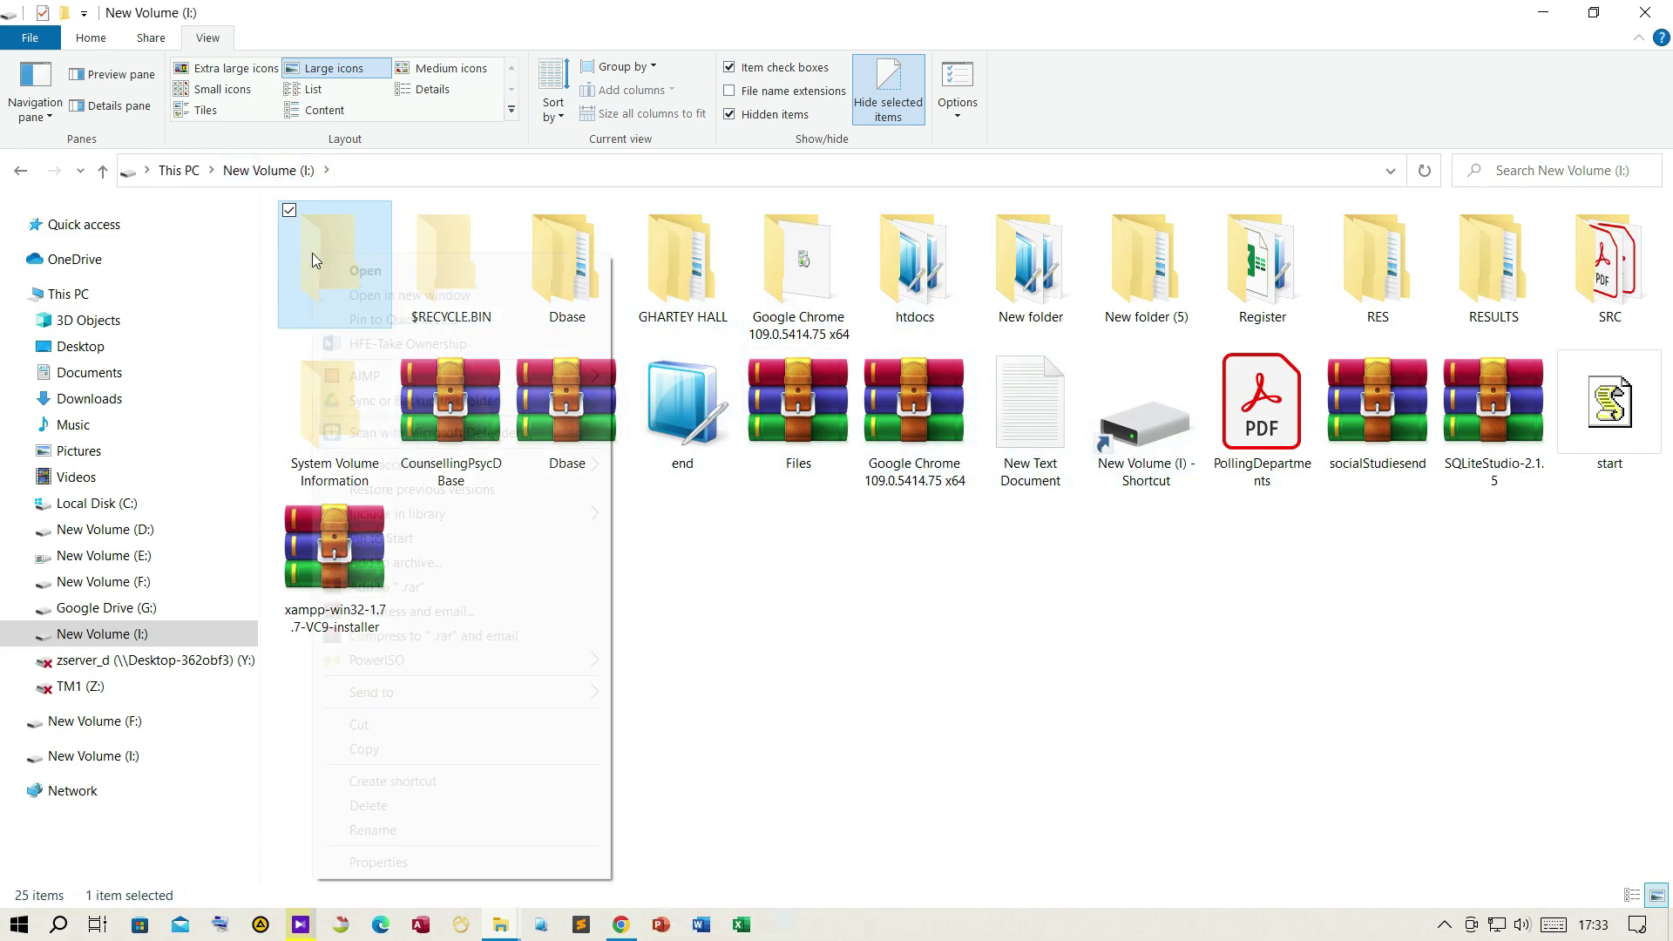
left_click(371, 805)
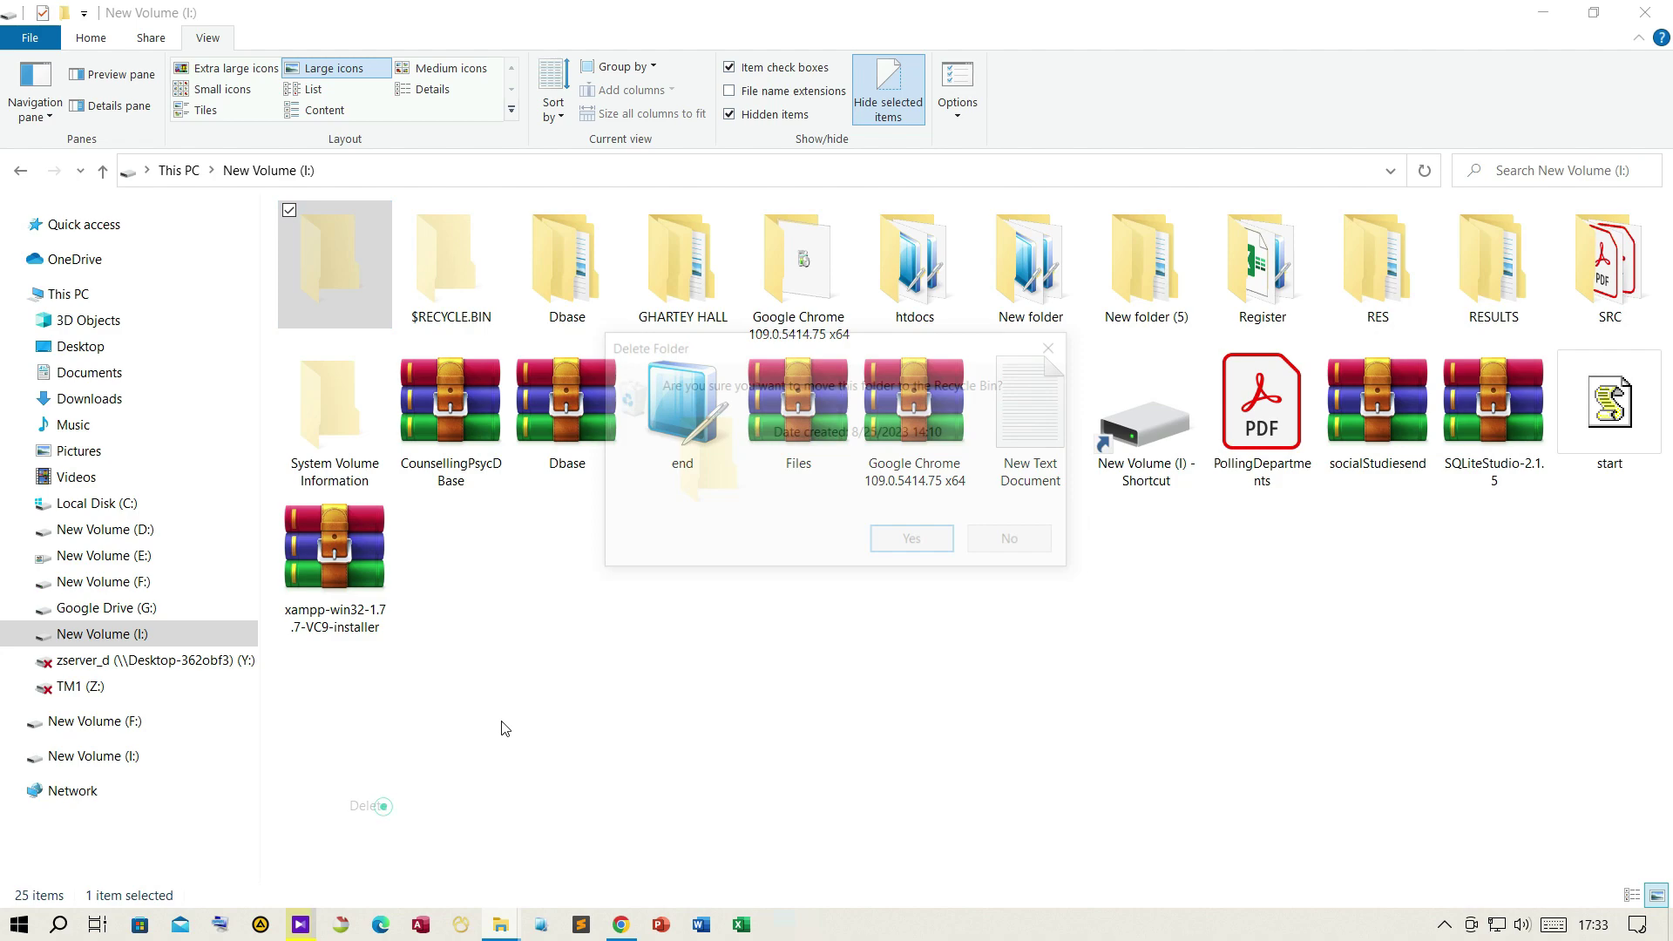
left_click(909, 540)
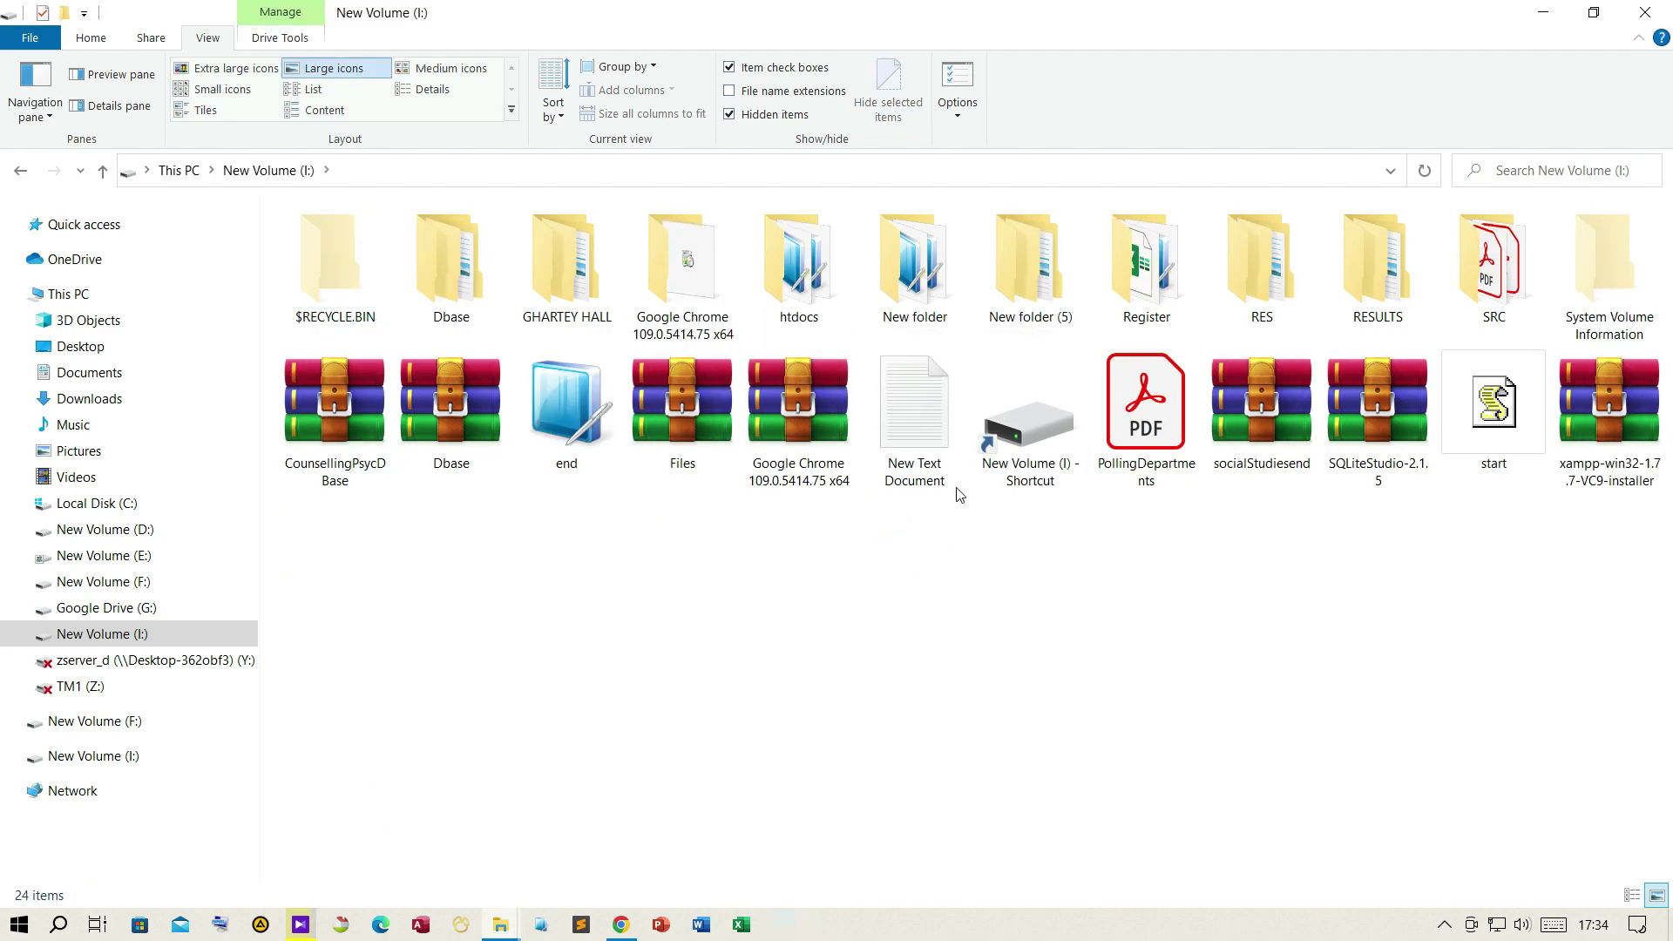
Delete the "New Volume (I) - Shortcut" file from the drive
left_click(1011, 422)
right_click(999, 427)
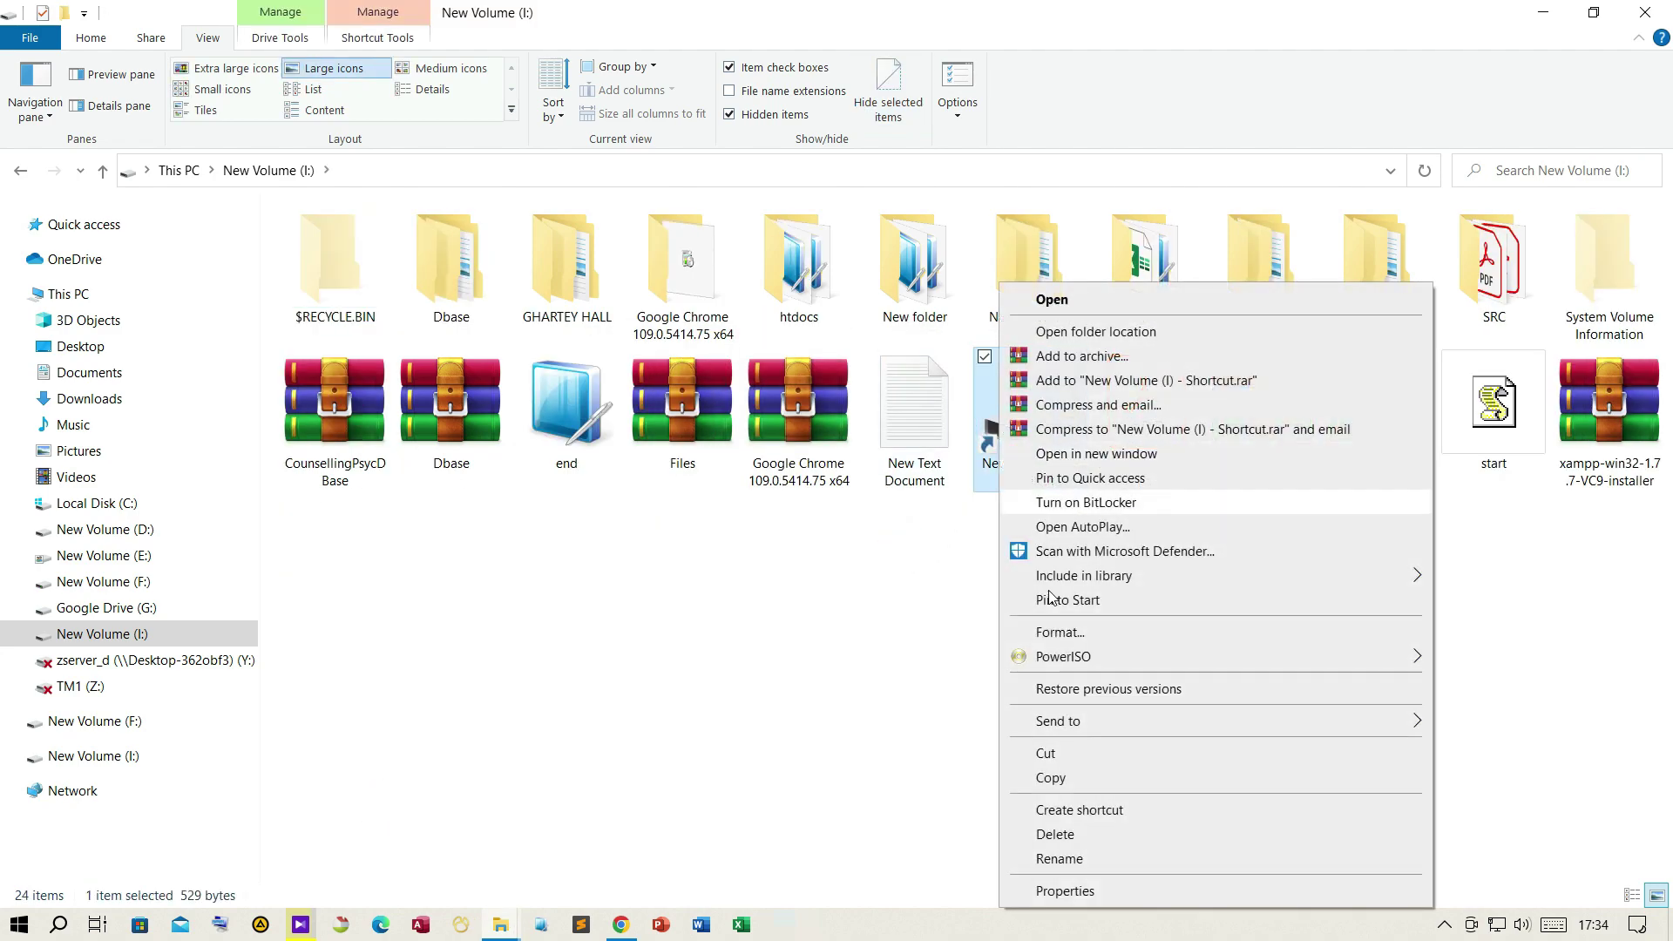
left_click(1055, 834)
left_click(912, 540)
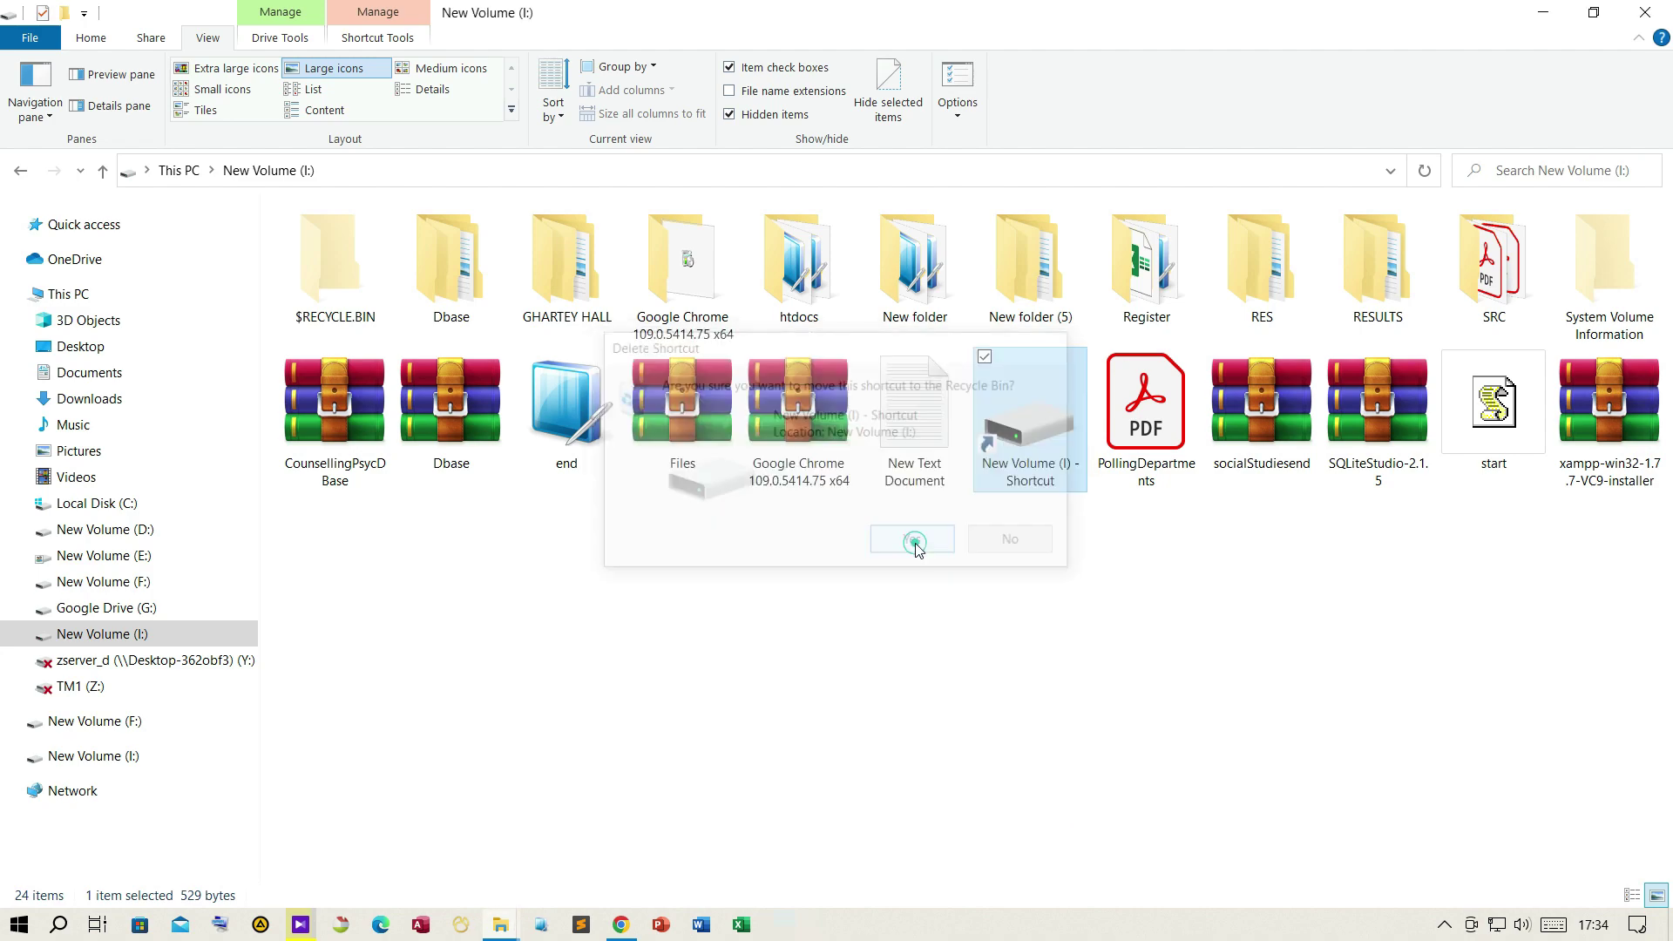
Set the folder options to not show hidden files, folders, or drives and to hide protected operating system files
left_click(957, 112)
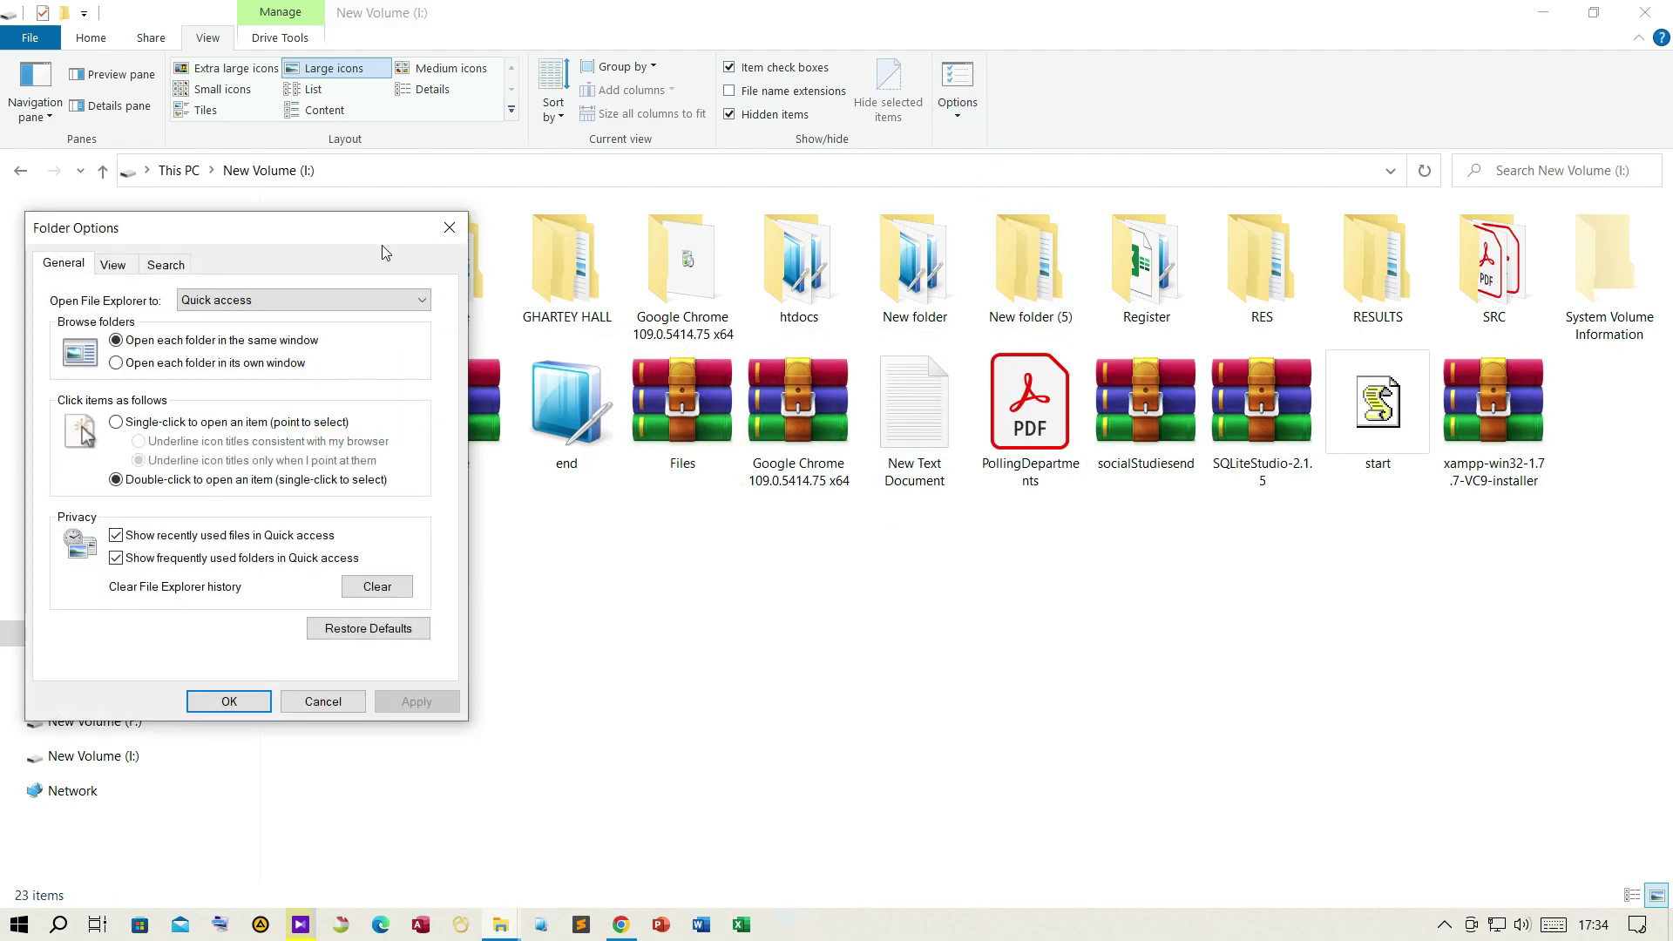
left_click_drag(386, 251, 992, 265)
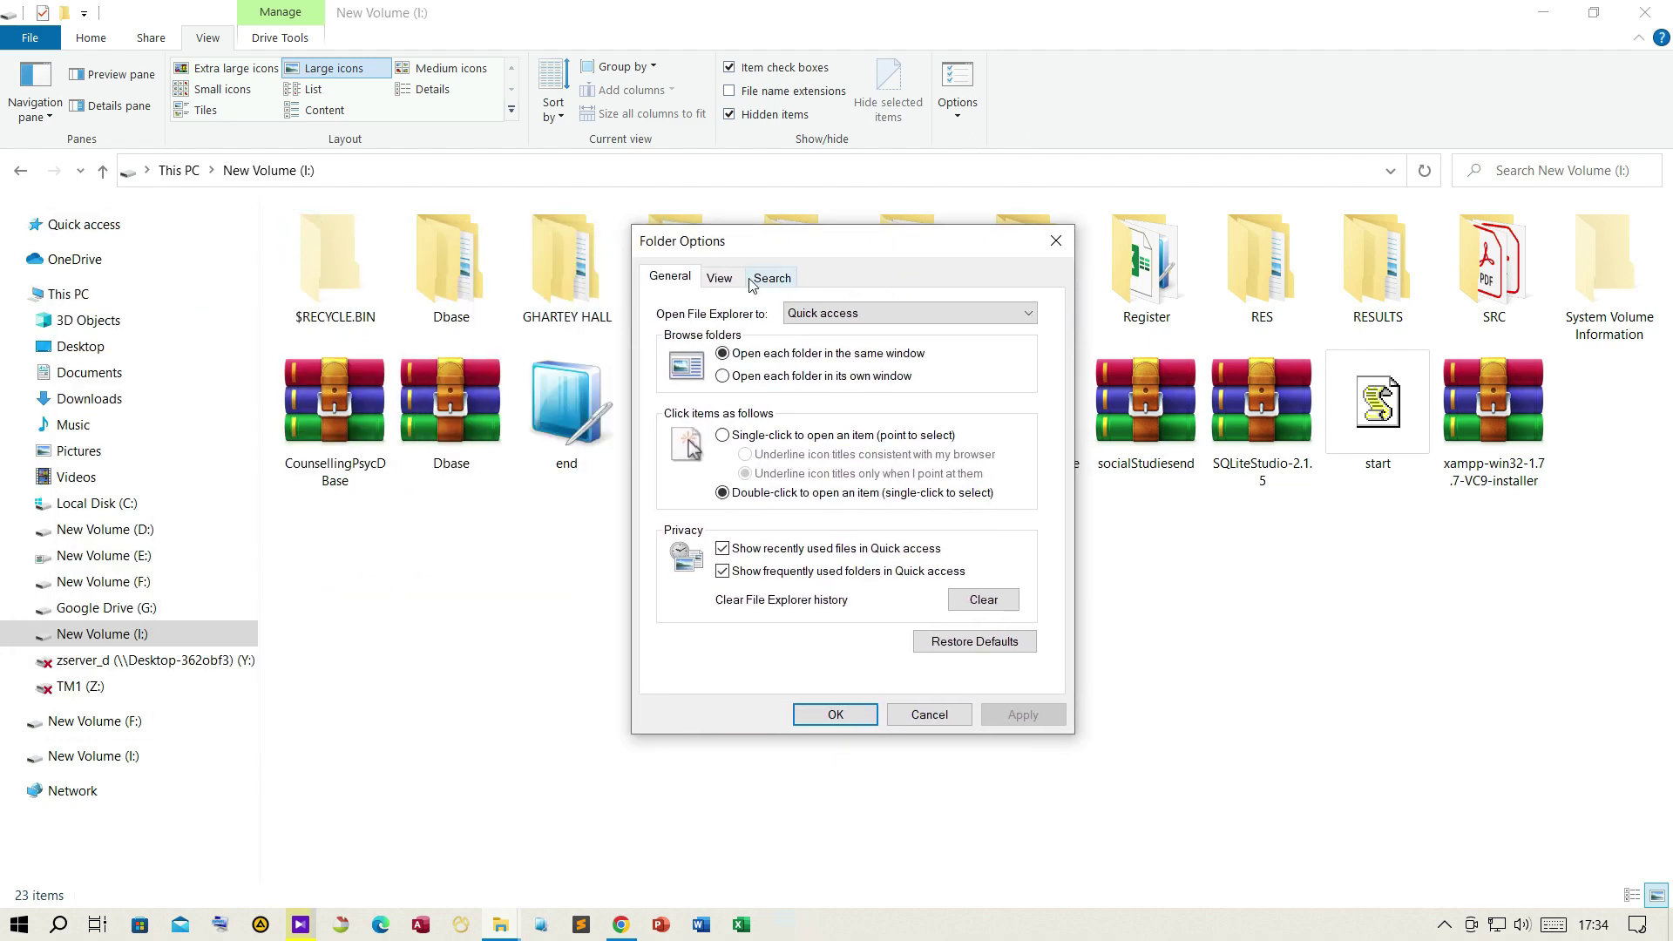
left_click(719, 278)
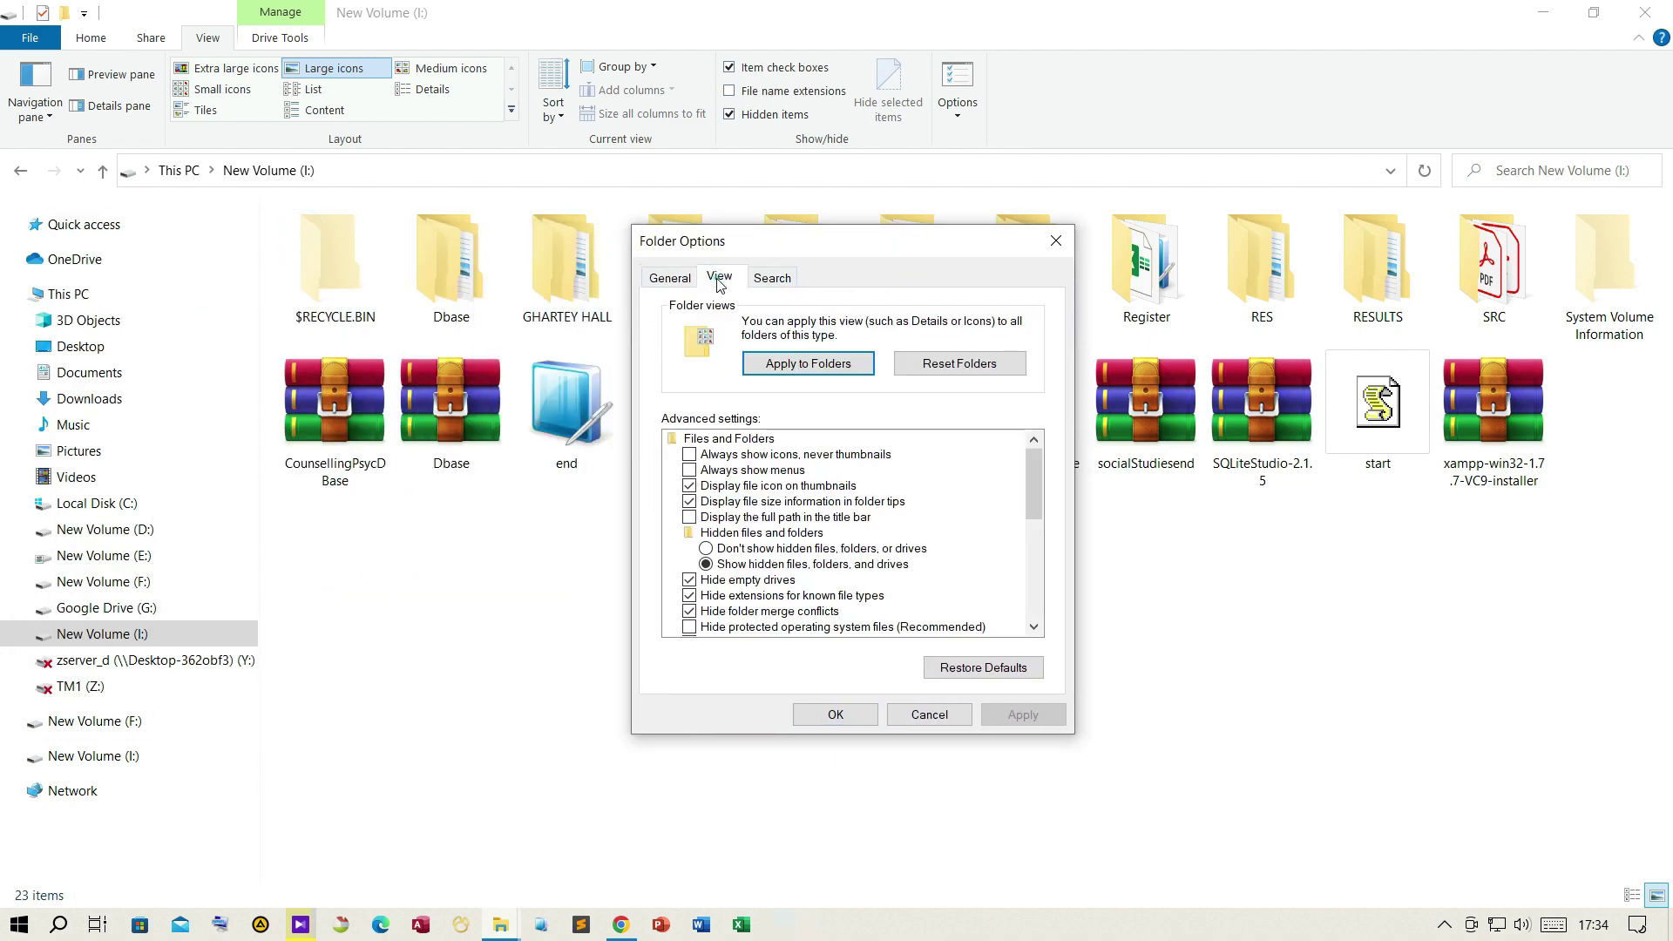
left_click(706, 549)
left_click(689, 626)
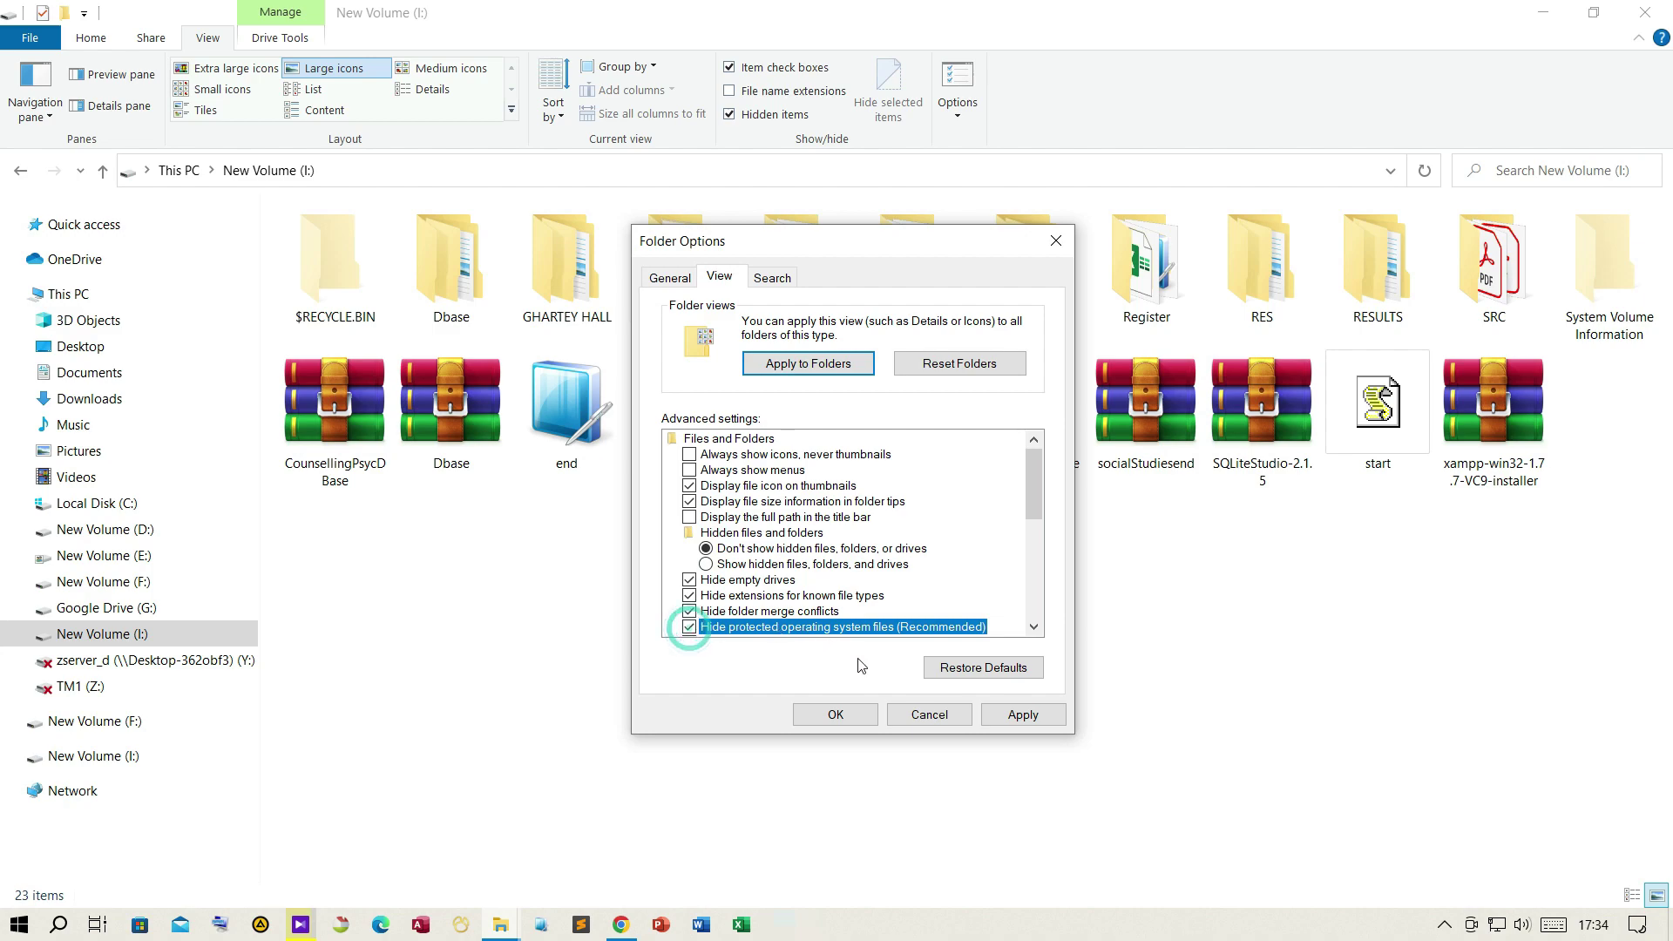
left_click(1022, 715)
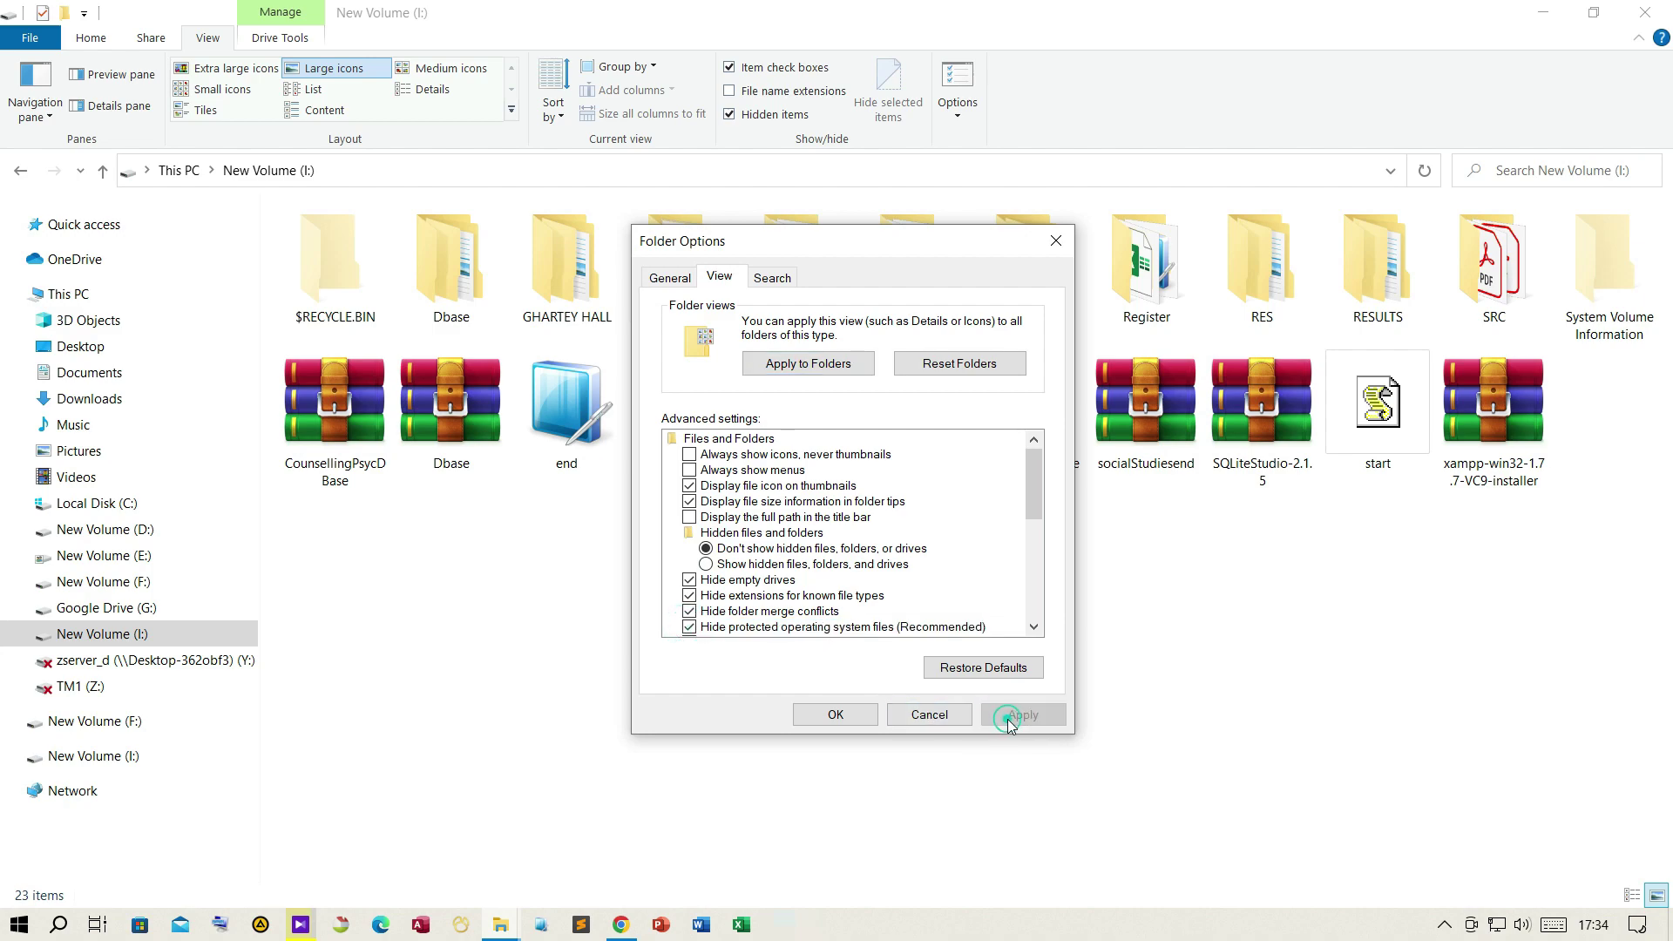
left_click(834, 714)
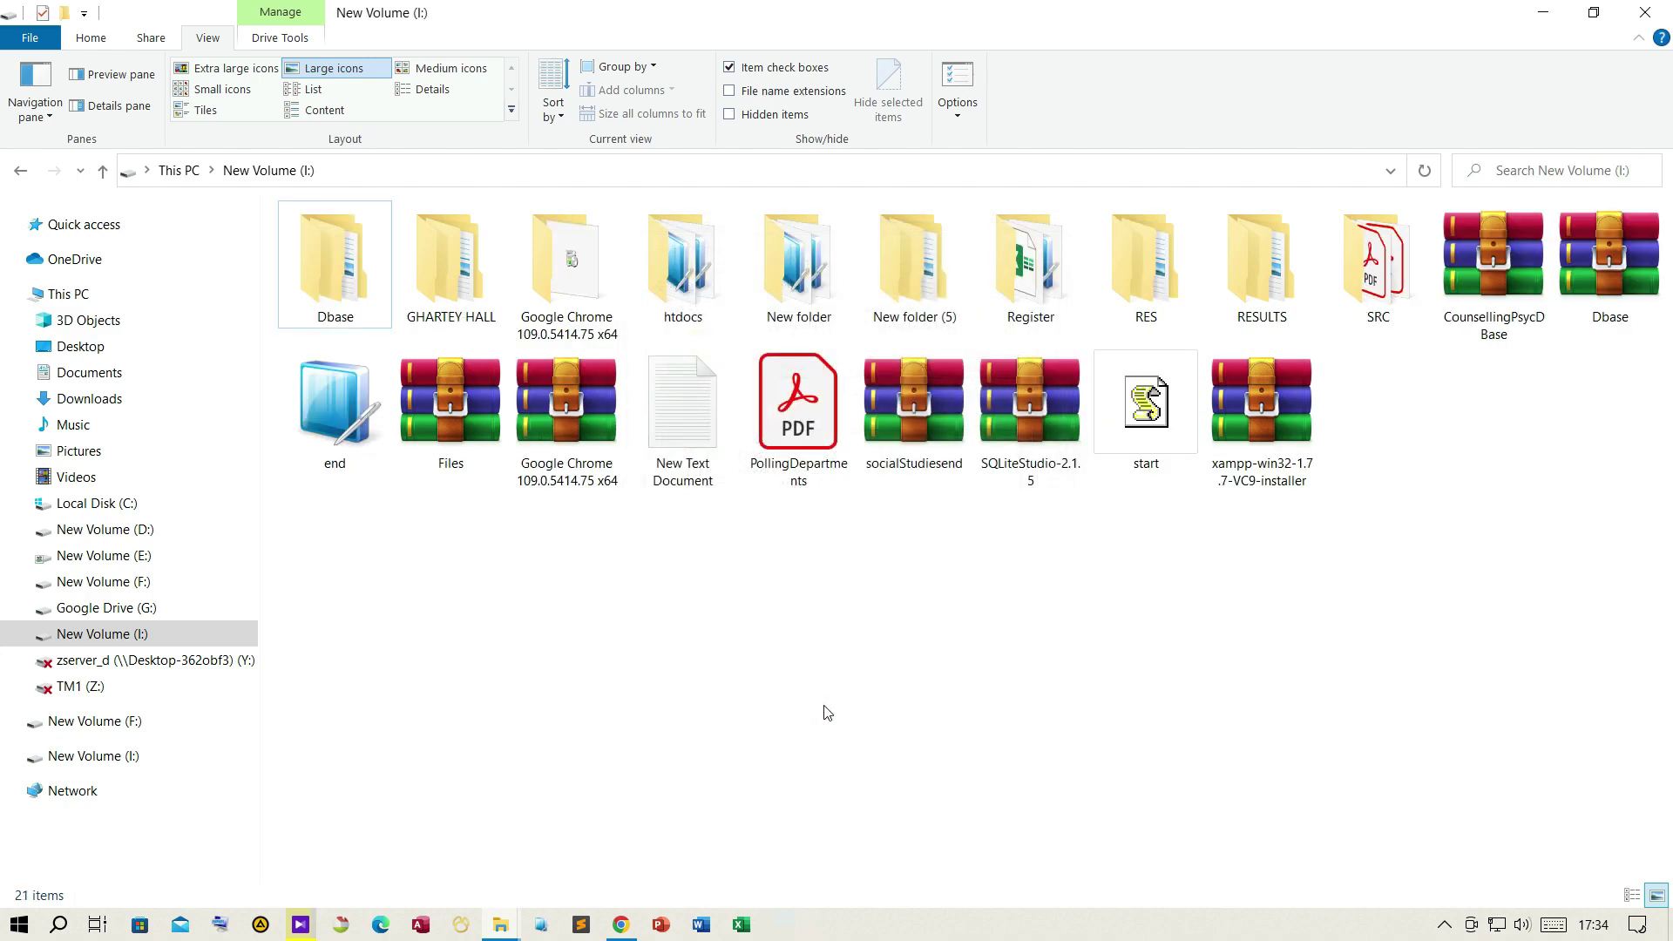